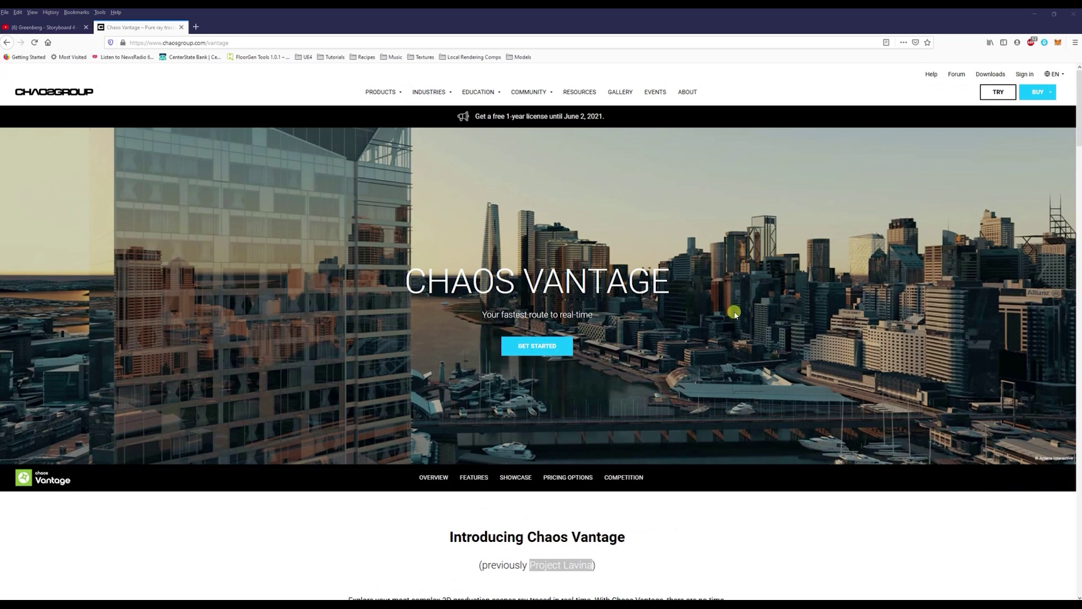
# Step: Scroll the Chaos Vantage page and highlight the NVIDIA RTX GPU requirement text
pyautogui.scroll(-4, 737, 313)
pyautogui.scroll(4, 736, 313)
pyautogui.scroll(-2, 566, 309)
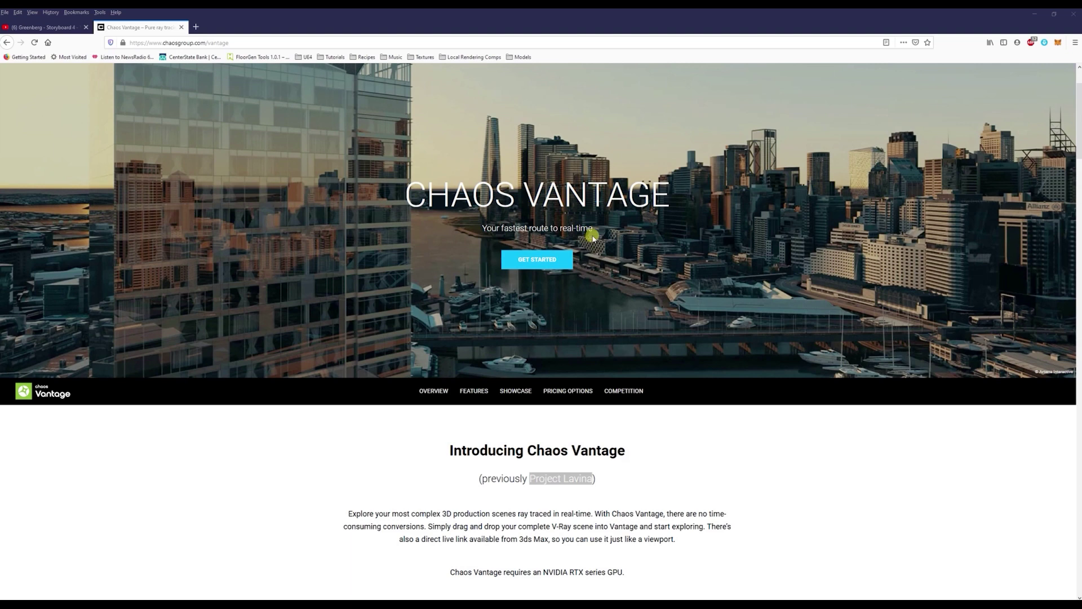
pyautogui.scroll(-5, 596, 239)
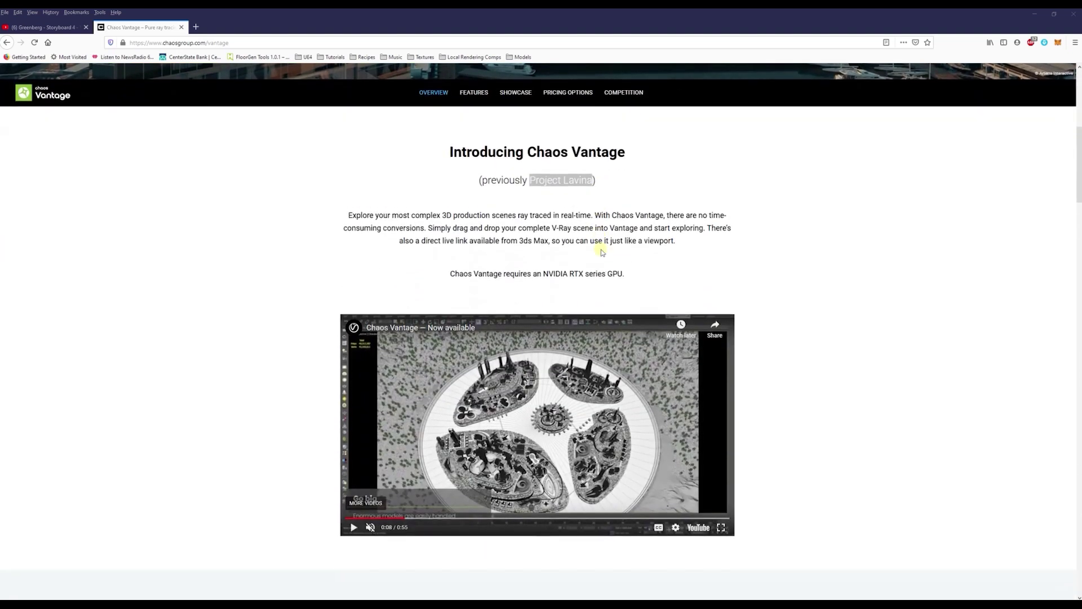
pyautogui.moveTo(543, 269); pyautogui.dragTo(589, 270)
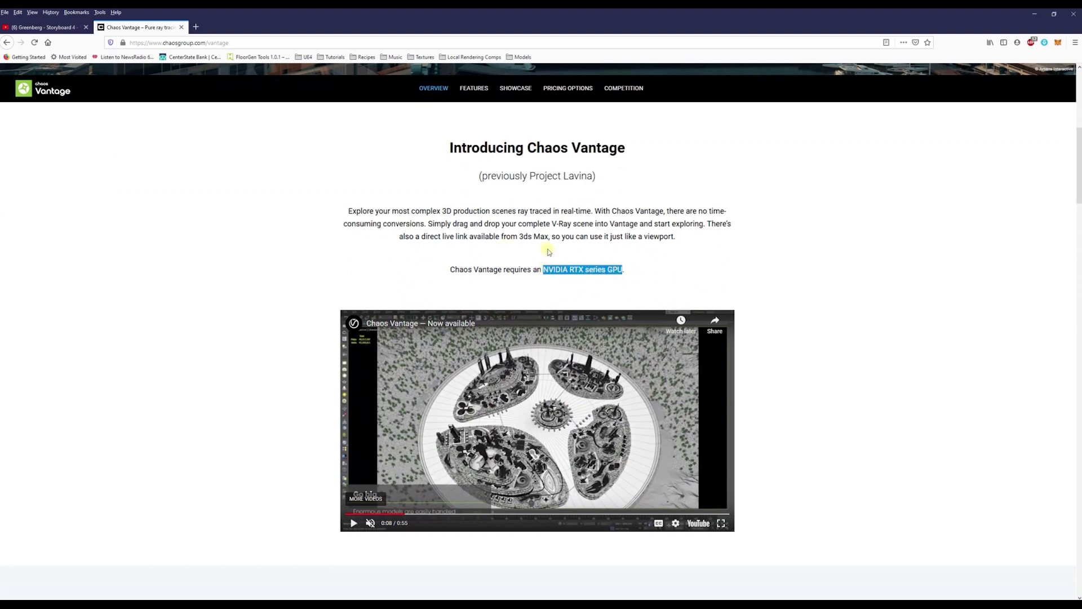
pyautogui.scroll(7, 397, 242)
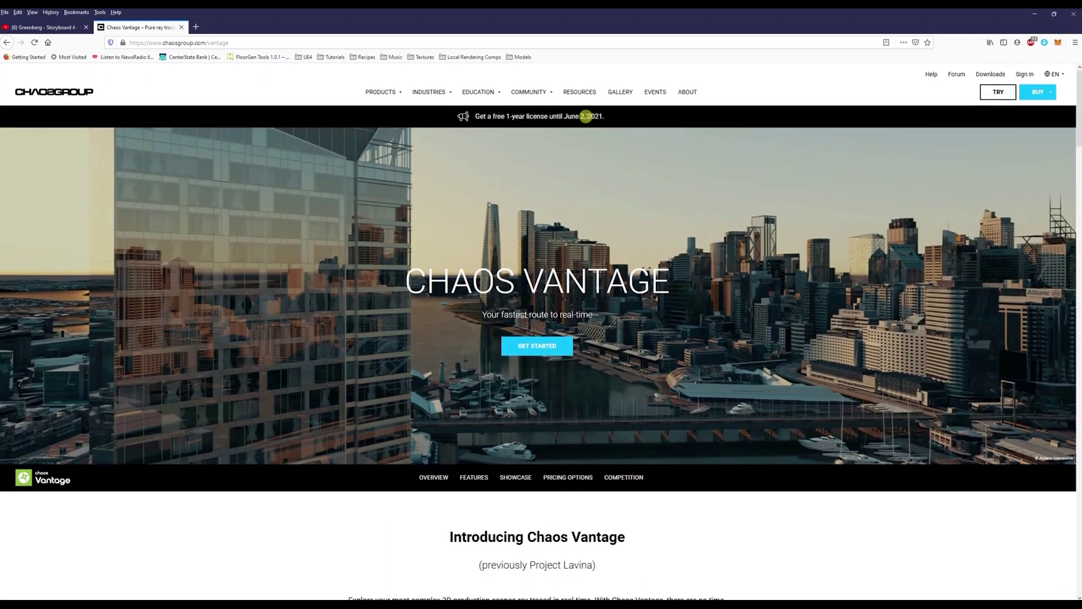
pyautogui.scroll(-9, 560, 141)
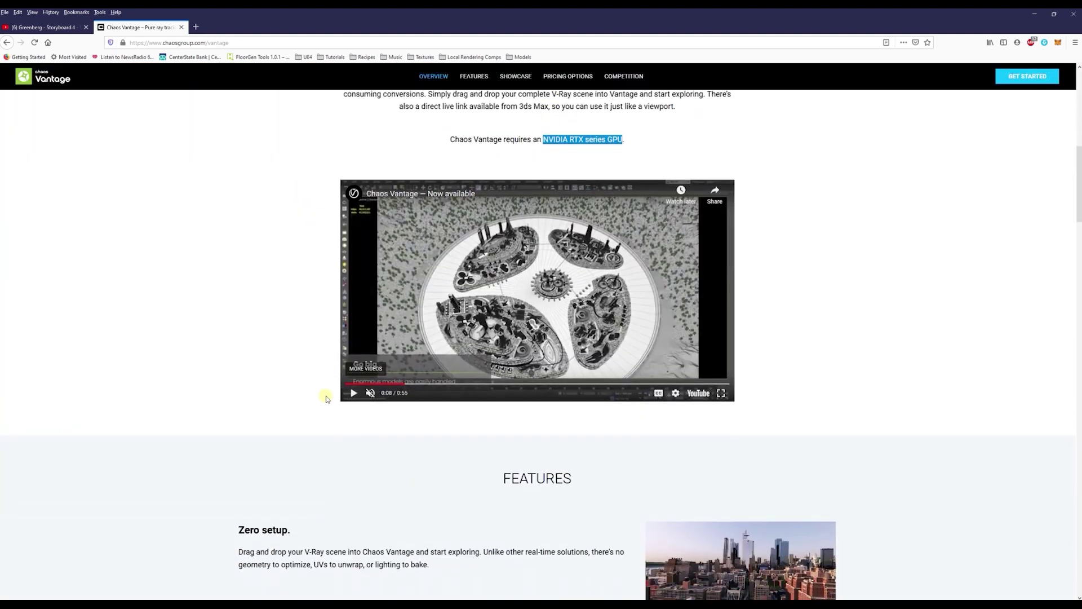
# Step: Play the embedded overview video, pause it at 0:23, then scroll down to Features
pyautogui.click(351, 393)
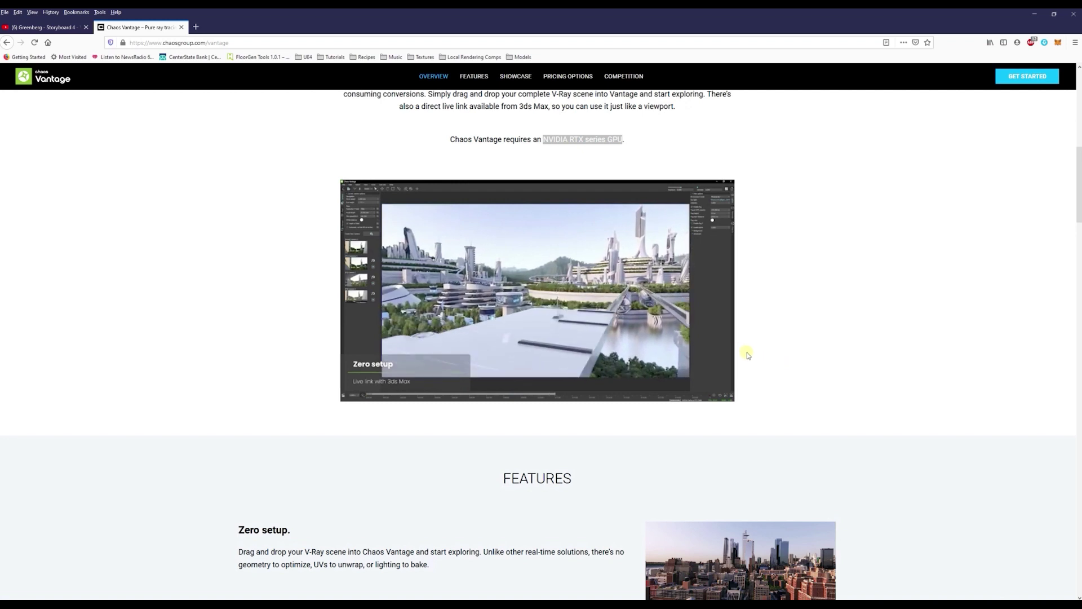
pyautogui.click(354, 393)
pyautogui.scroll(-5, 222, 382)
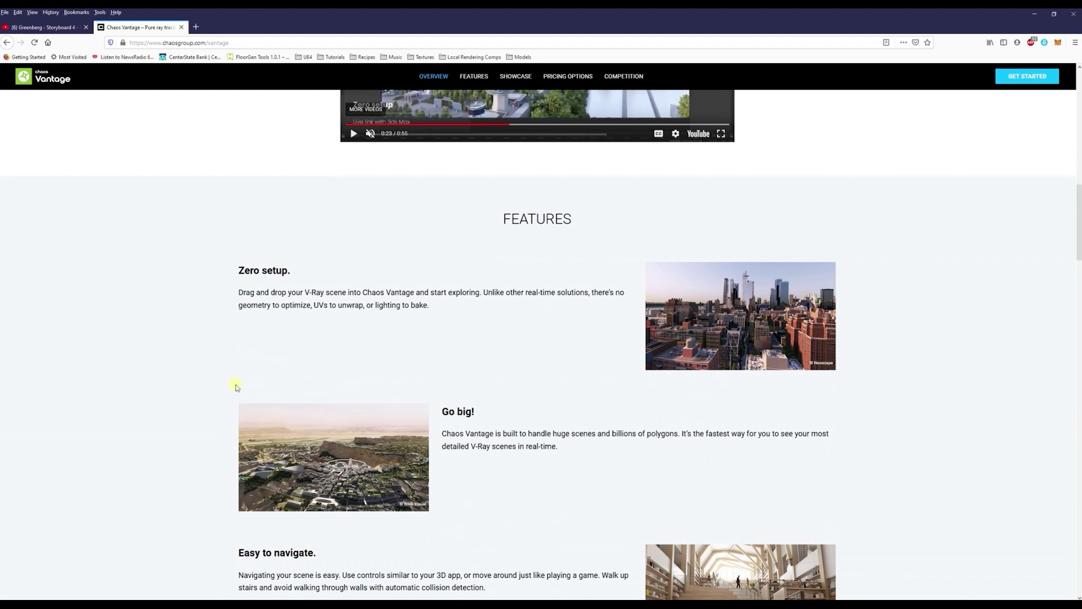
pyautogui.scroll(12, 236, 384)
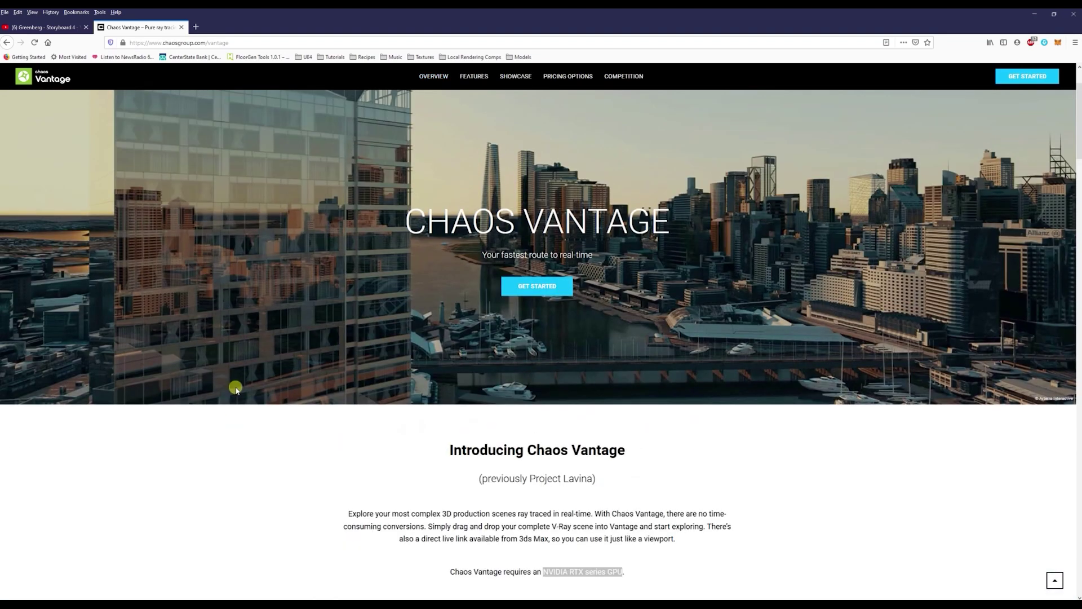
pyautogui.scroll(-8, 237, 388)
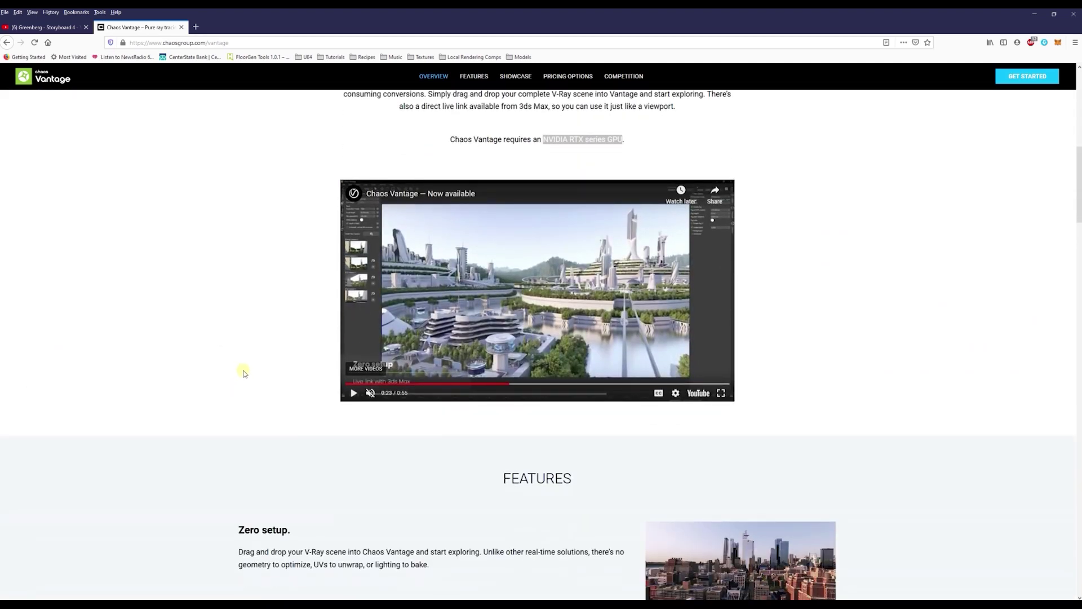
pyautogui.scroll(-5, 271, 371)
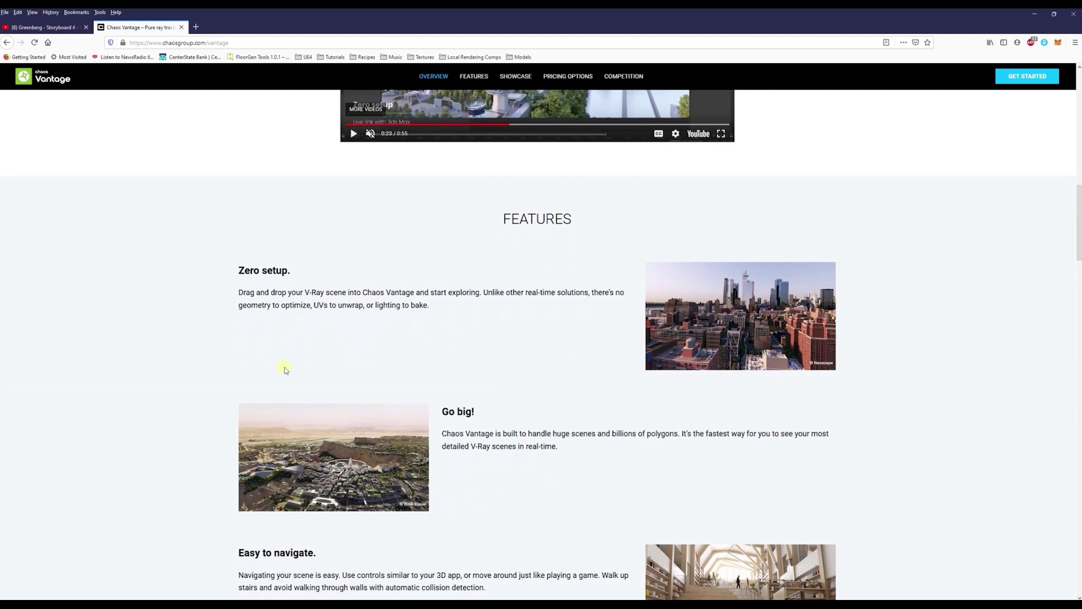
pyautogui.scroll(-1, 285, 369)
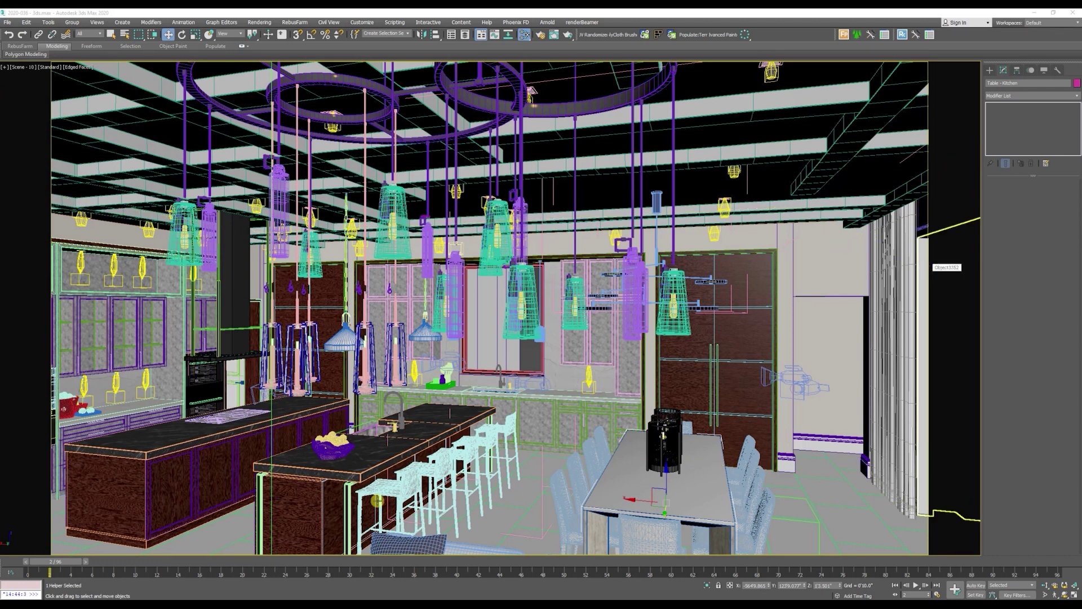
pyautogui.click(72, 23)
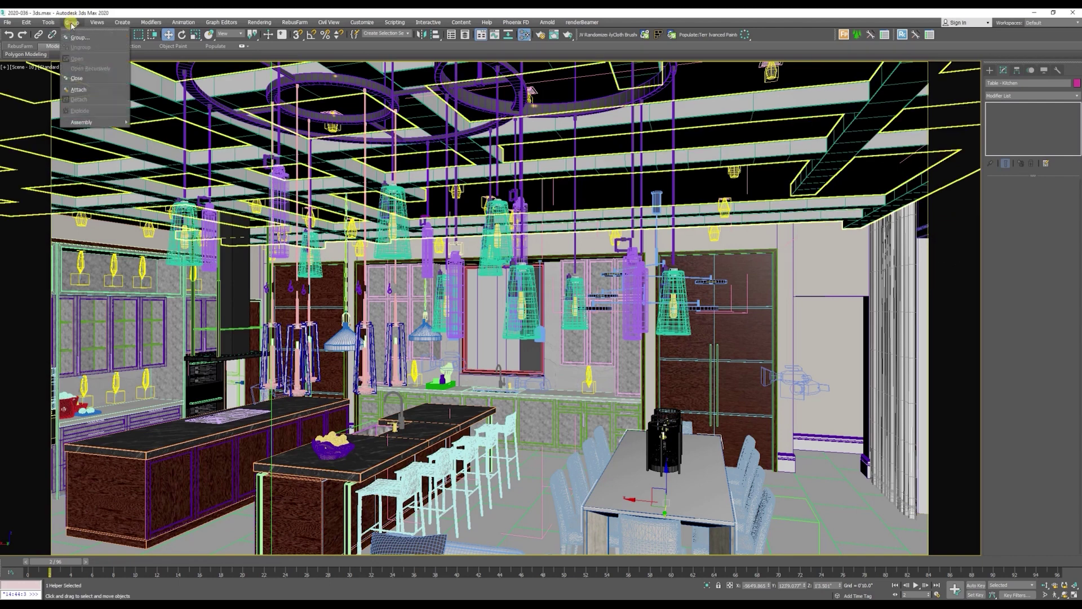
pyautogui.click(70, 13)
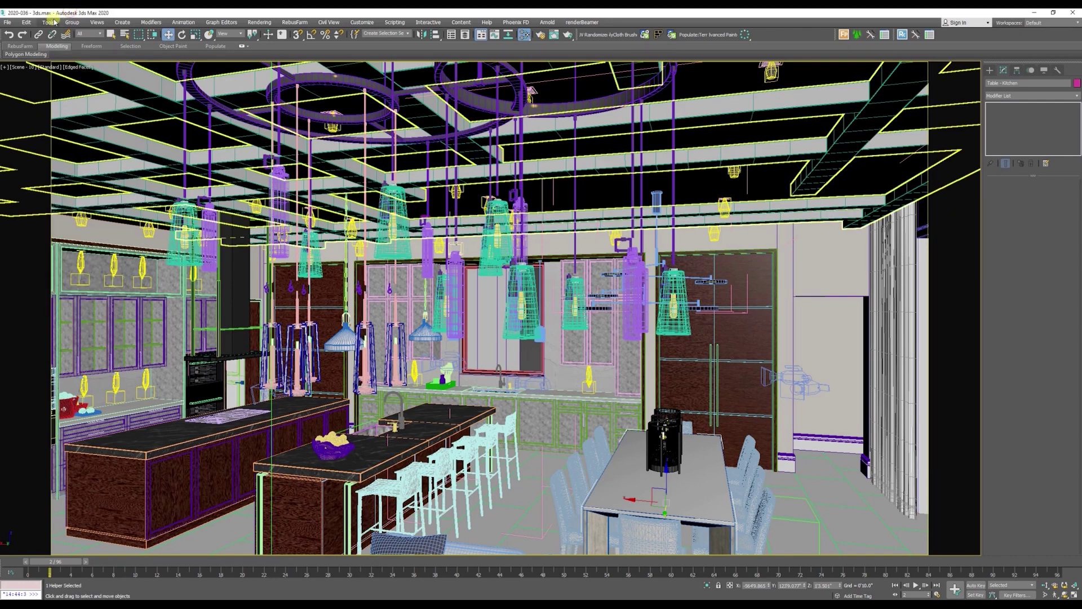
pyautogui.click(48, 23)
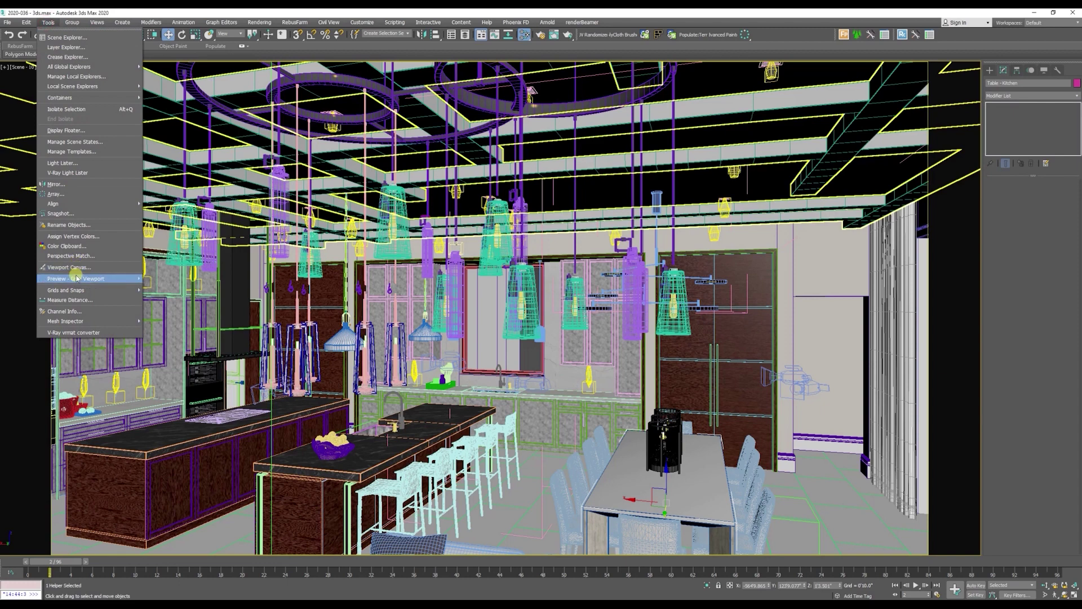
pyautogui.moveTo(76, 278)
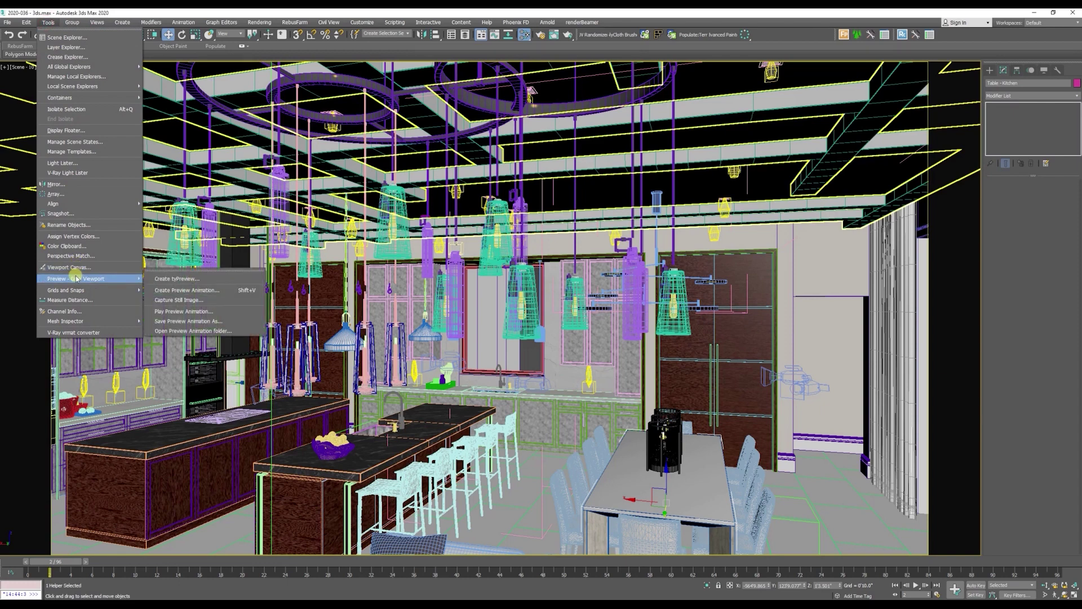
pyautogui.click(158, 290)
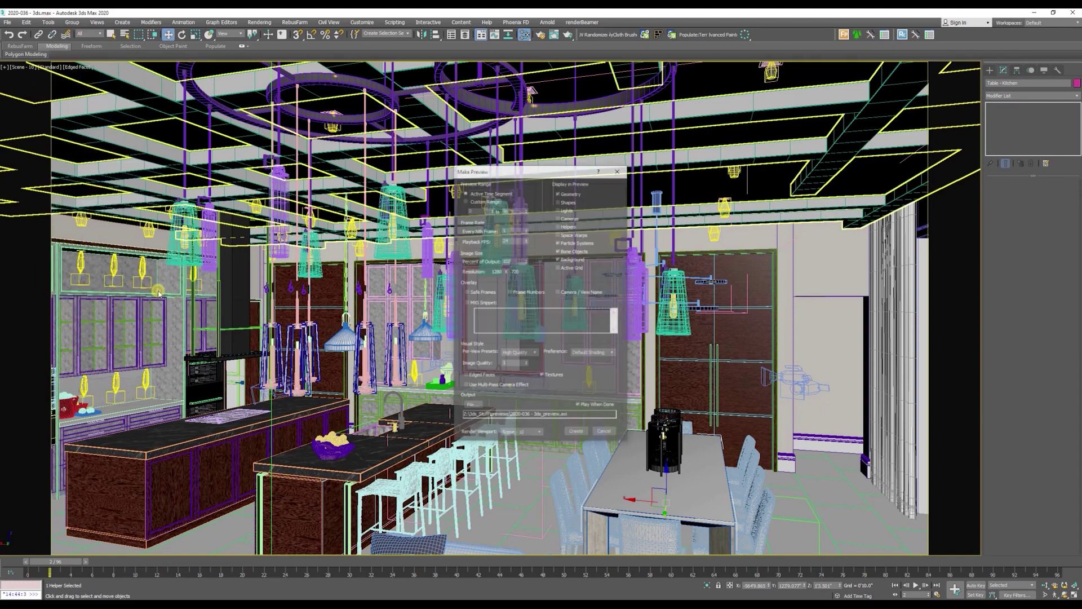
pyautogui.click(619, 168)
pyautogui.moveTo(56, 560); pyautogui.dragTo(23, 549)
pyautogui.press('w')
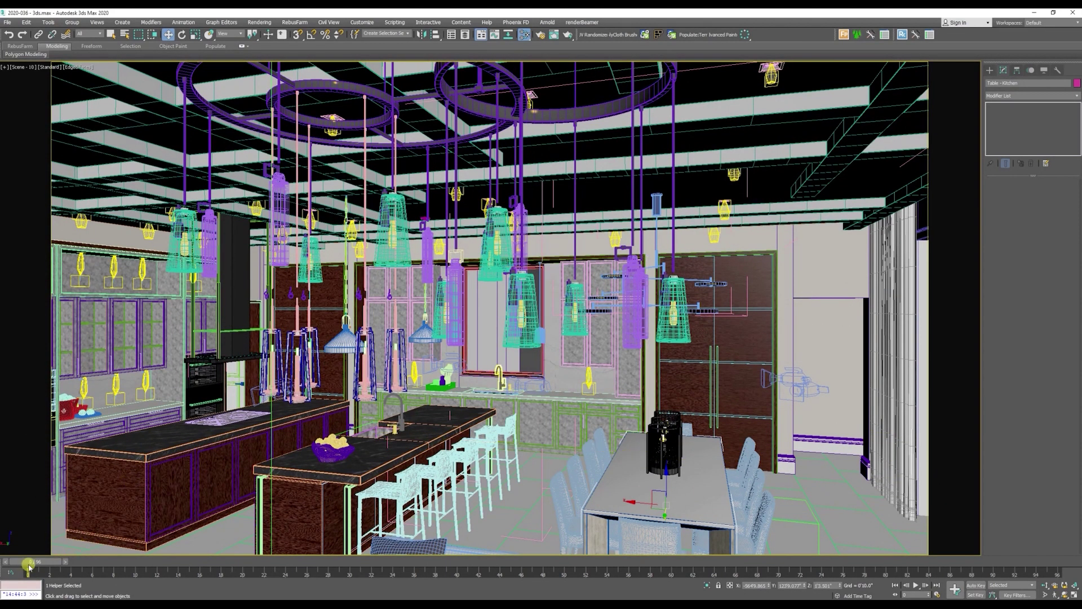
pyautogui.moveTo(30, 566)
pyautogui.mouseDown()
pyautogui.moveTo(92, 566)
pyautogui.moveTo(28, 567)
pyautogui.mouseUp()
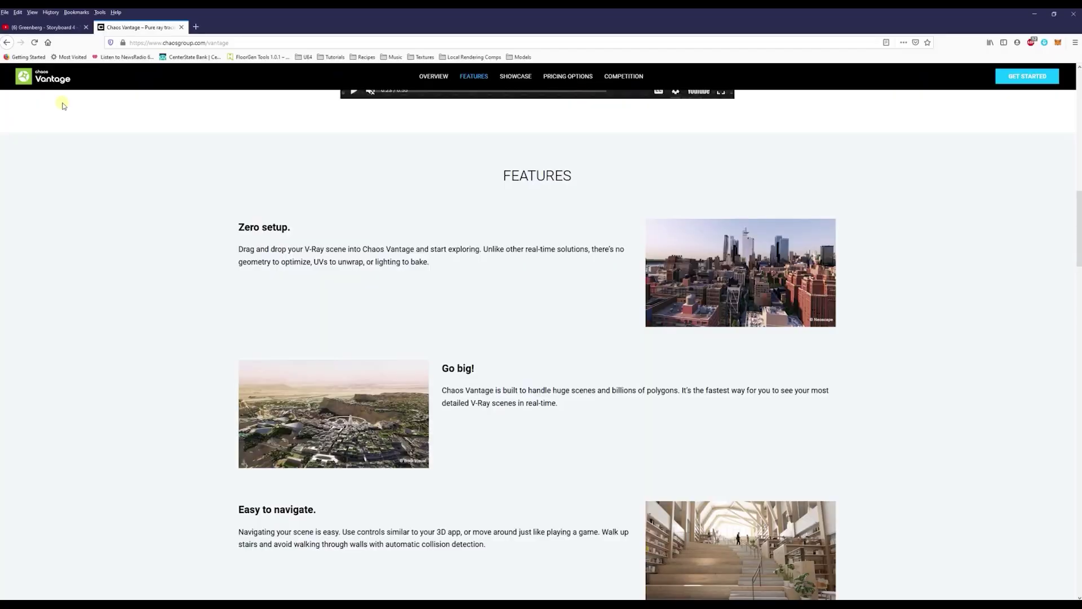
# Step: Play the Greenberg - Storyboard 4 YouTube video and pause it at 0:49
pyautogui.click(44, 27)
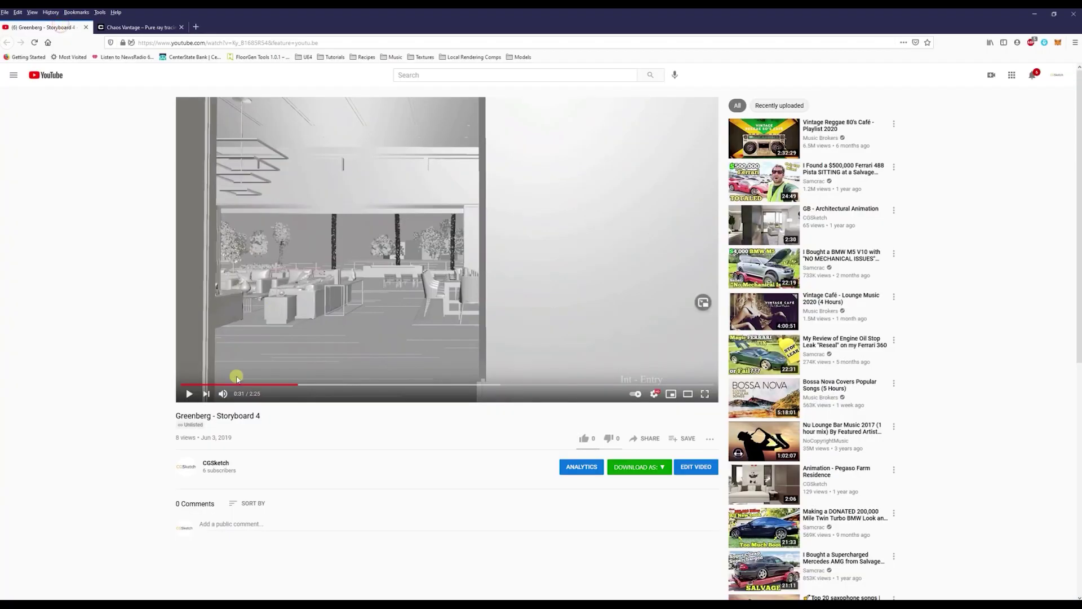
pyautogui.click(192, 397)
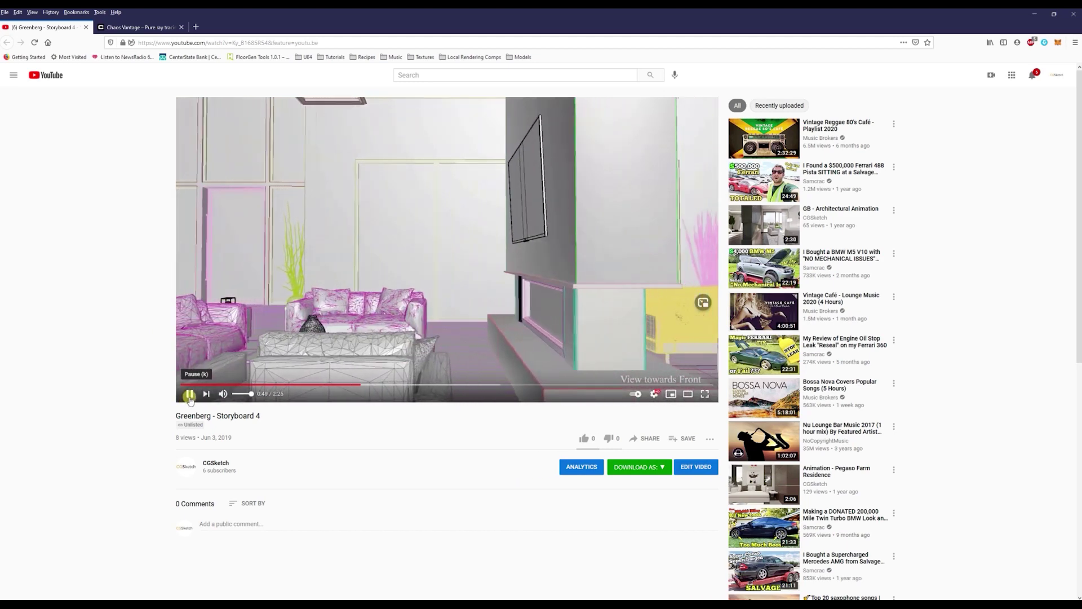
pyautogui.click(189, 394)
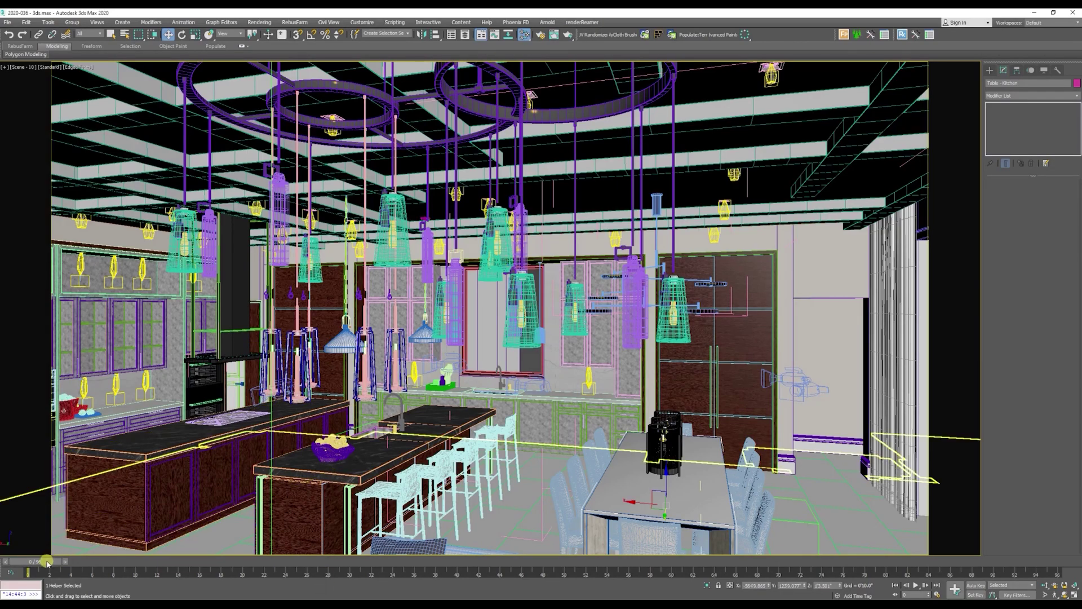
# Step: Move the timeline to frame 57, review the Chaos Vantage menu actions in Customize User Interface, then close it
pyautogui.moveTo(47, 563); pyautogui.dragTo(44, 10)
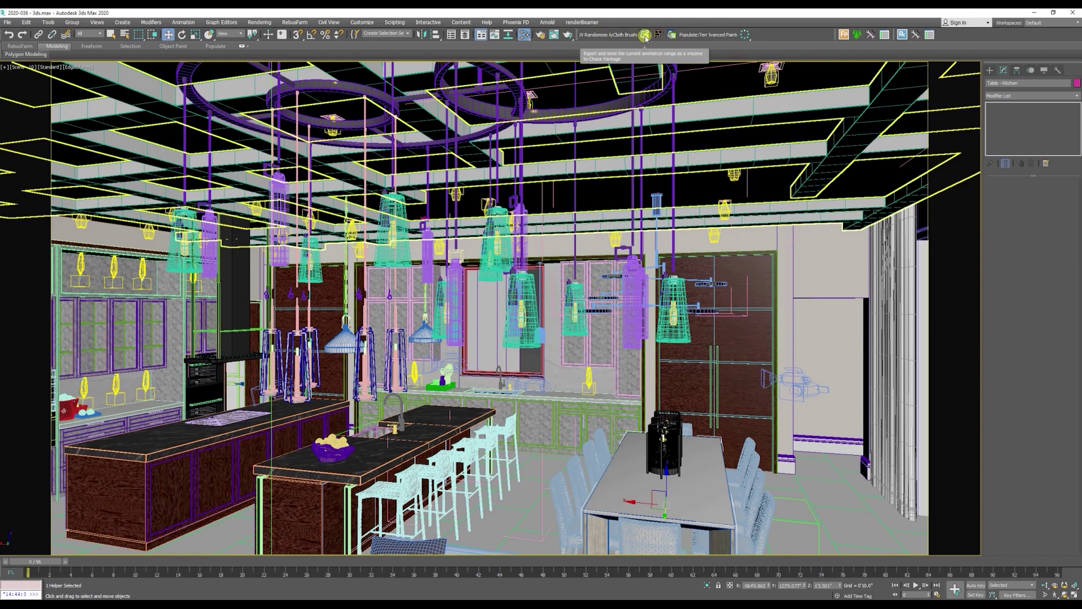
pyautogui.rightClick(779, 37)
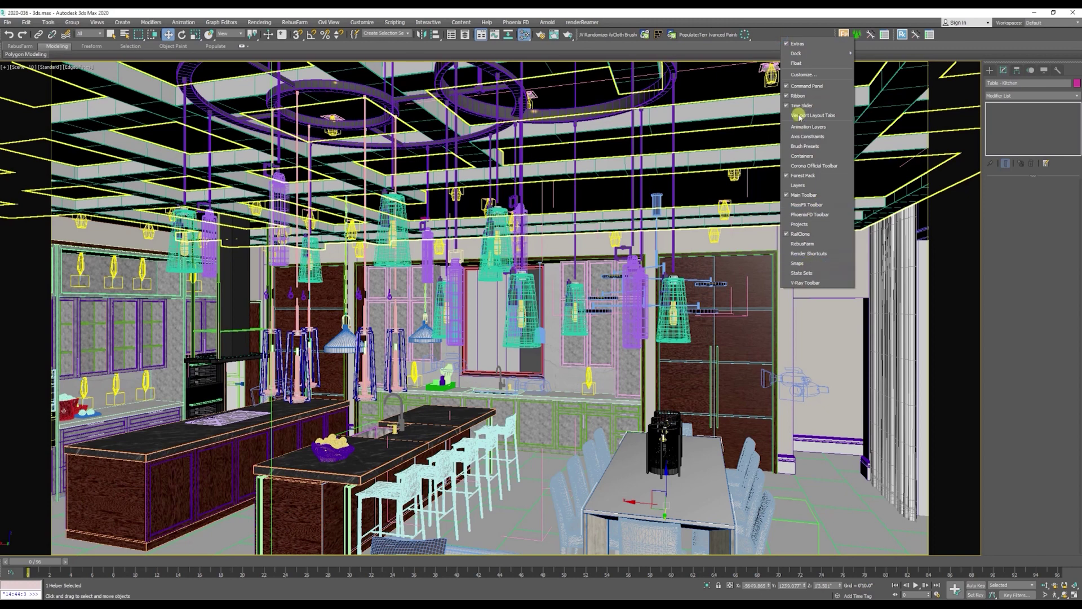
pyautogui.click(804, 74)
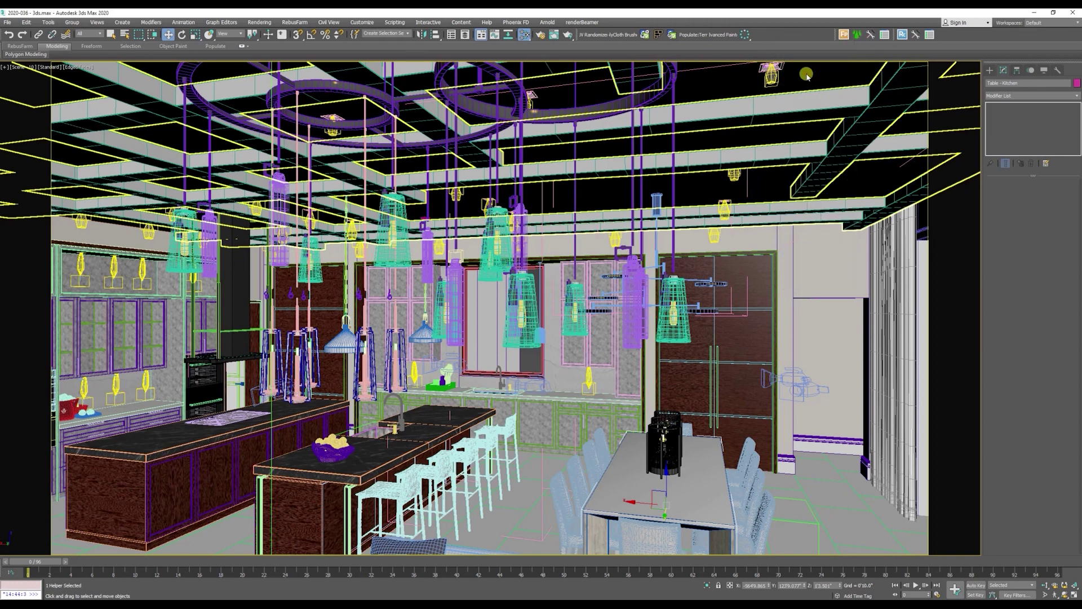
pyautogui.click(262, 252)
pyautogui.click(246, 280)
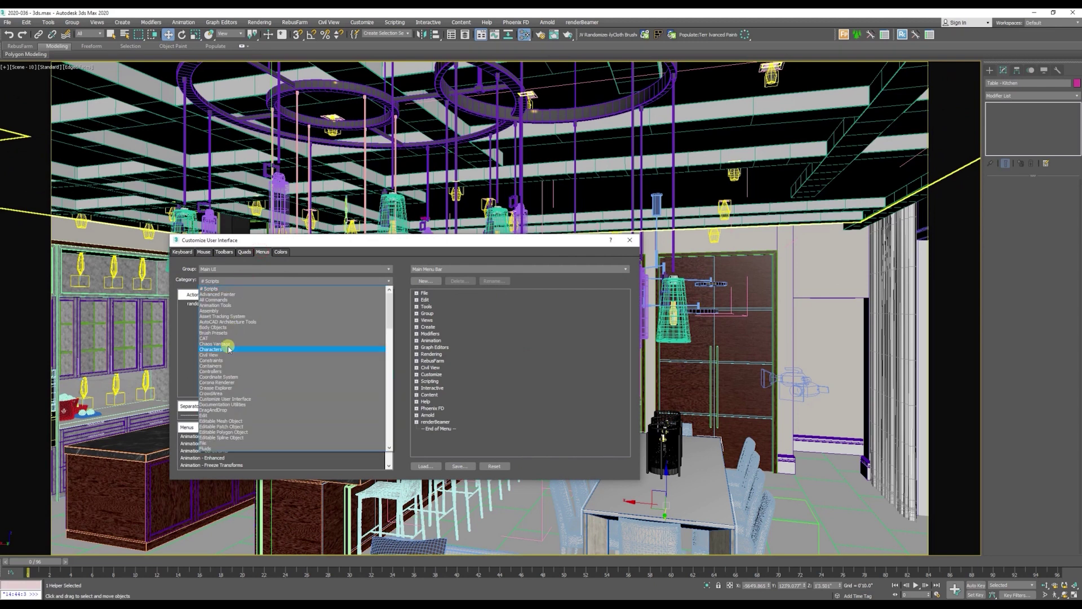
pyautogui.click(226, 345)
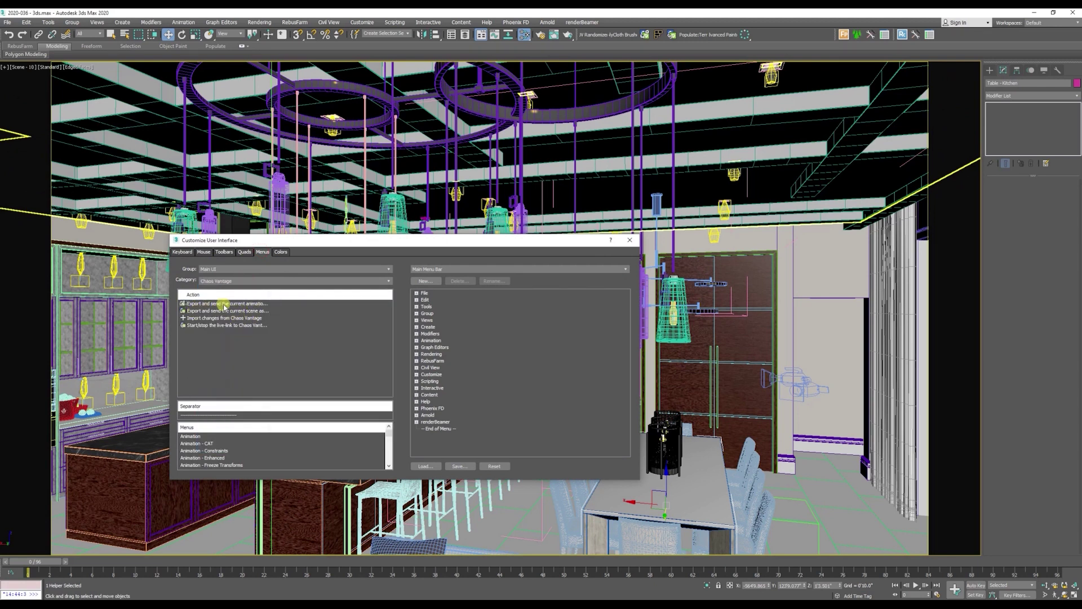
pyautogui.click(629, 239)
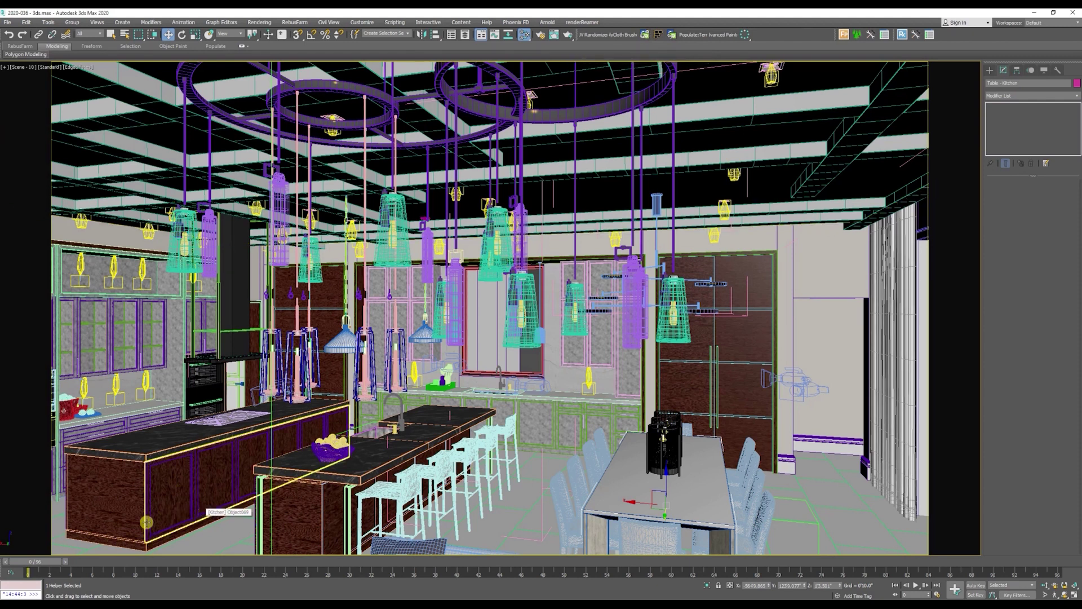
# Step: Preview the camera animation on the time slider, export it to Chaos Vantage, and reposition Vantage's window
pyautogui.moveTo(61, 564); pyautogui.dragTo(539, 555)
pyautogui.press('w')
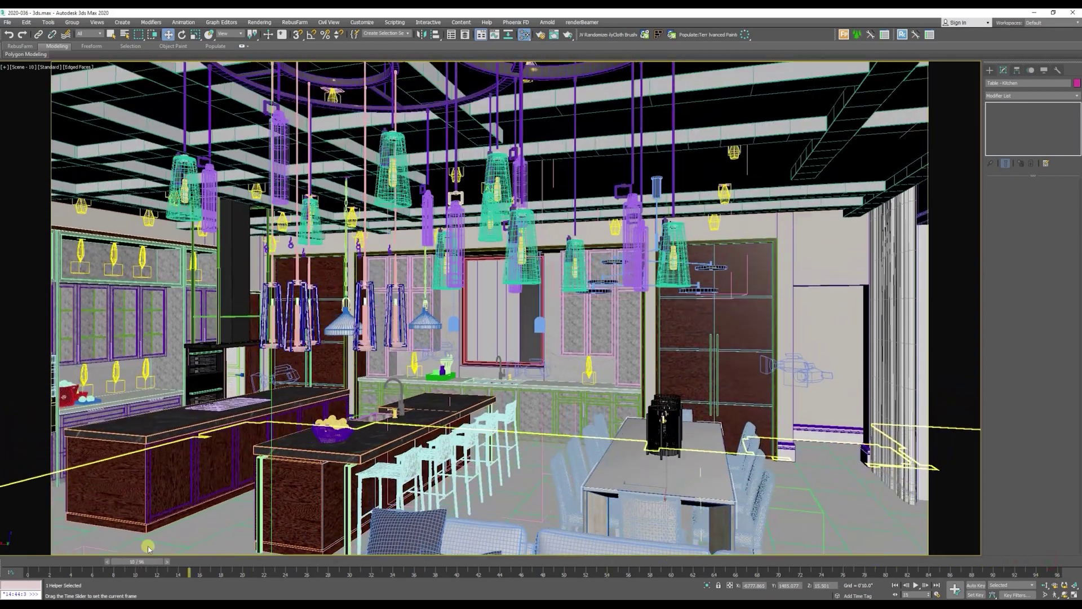
pyautogui.moveTo(147, 547); pyautogui.dragTo(29, 574)
pyautogui.press('w')
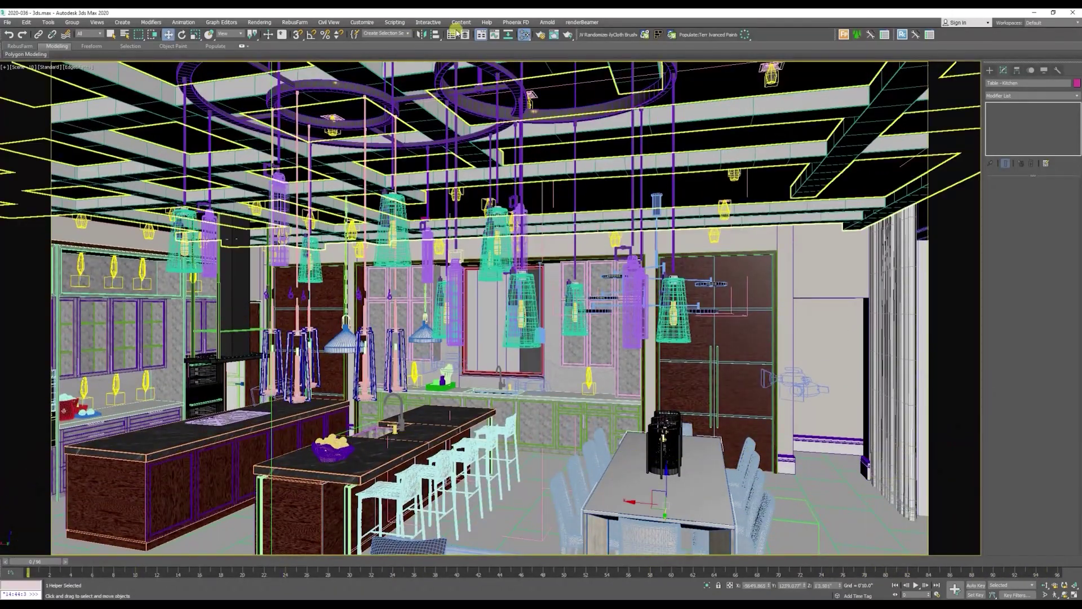
pyautogui.click(647, 35)
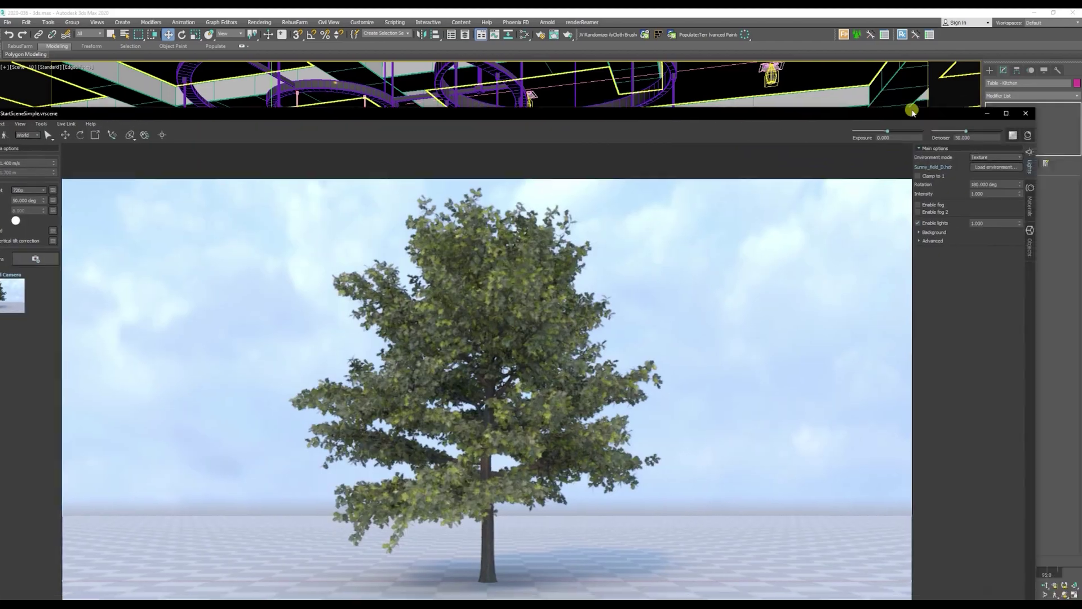
pyautogui.moveTo(915, 114); pyautogui.dragTo(959, 68)
# Step: Maximise the Chaos Vantage window so the kitchen scene fills the screen
pyautogui.doubleClick(960, 67)
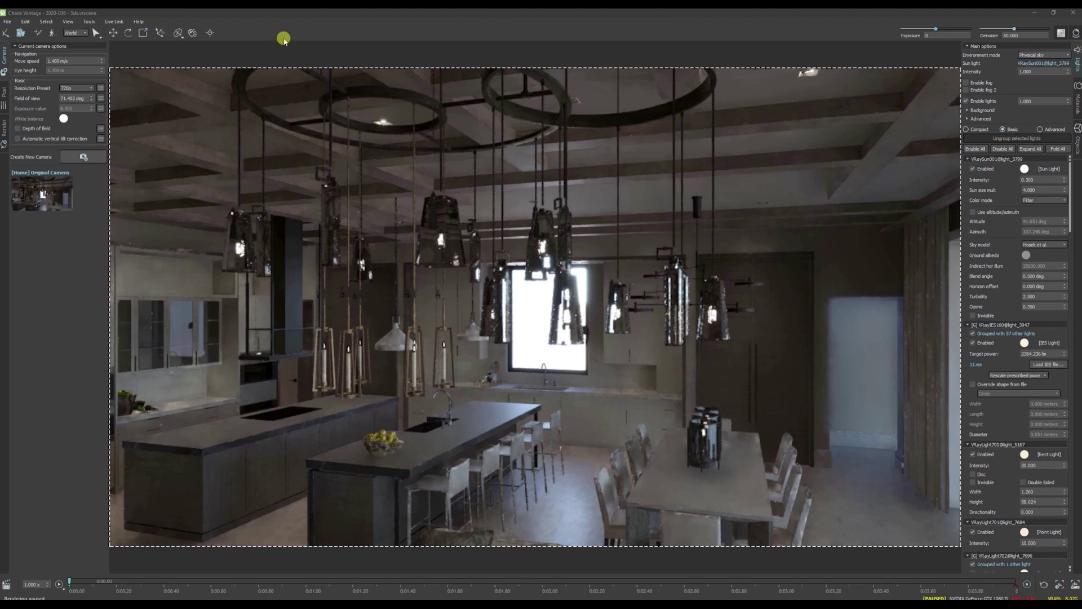
# Step: Toggle the render pause button to switch live rendering of the kitchen view
pyautogui.click(8, 36)
pyautogui.click(9, 37)
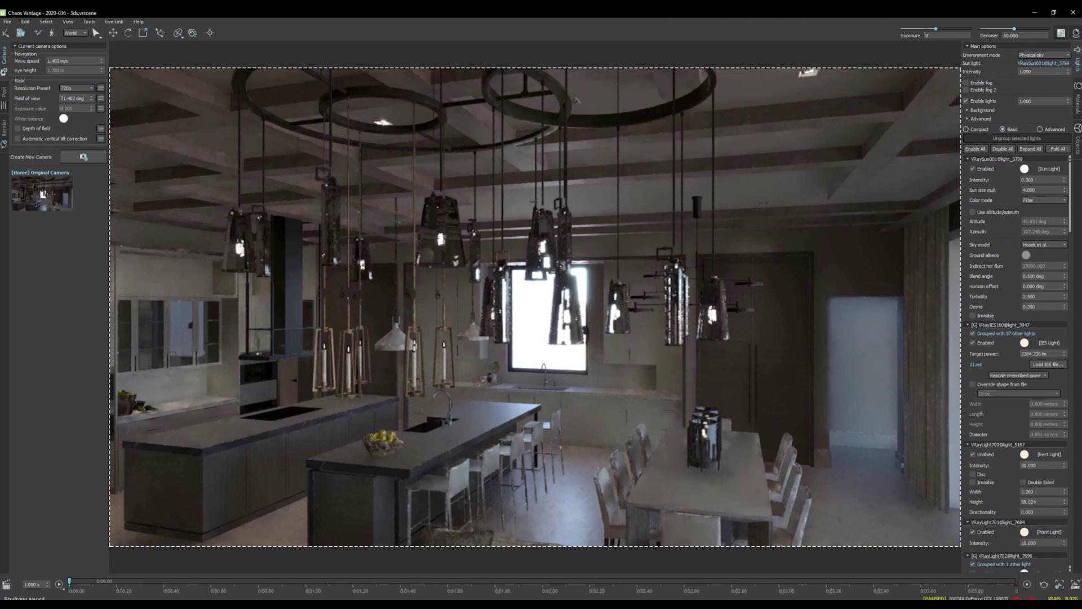
# Step: Resume live rendering and raise the exposure to 1.882
pyautogui.click(4, 34)
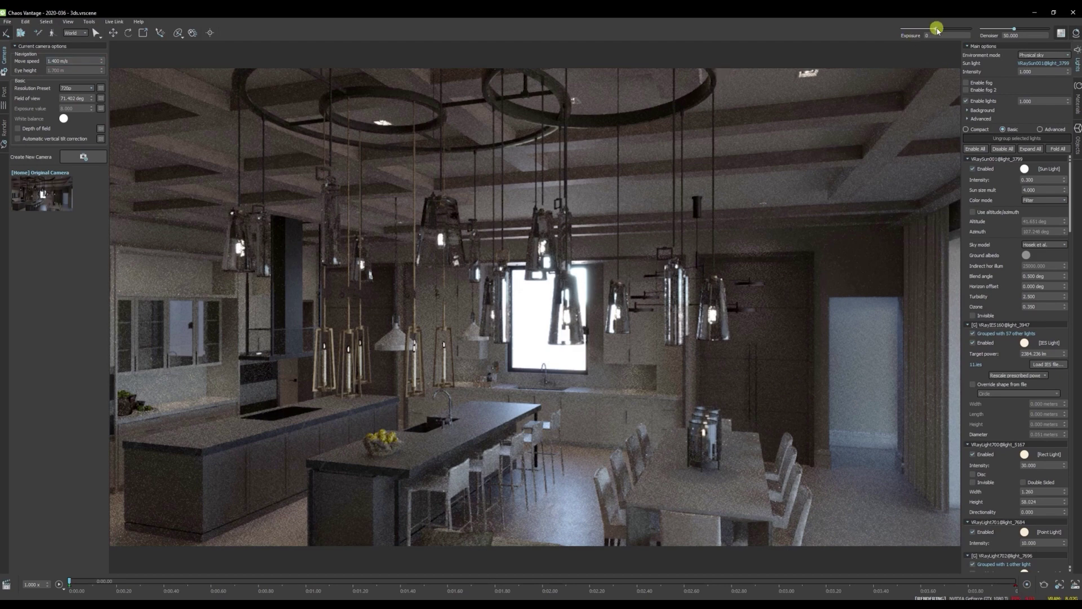
pyautogui.moveTo(938, 30); pyautogui.dragTo(949, 30)
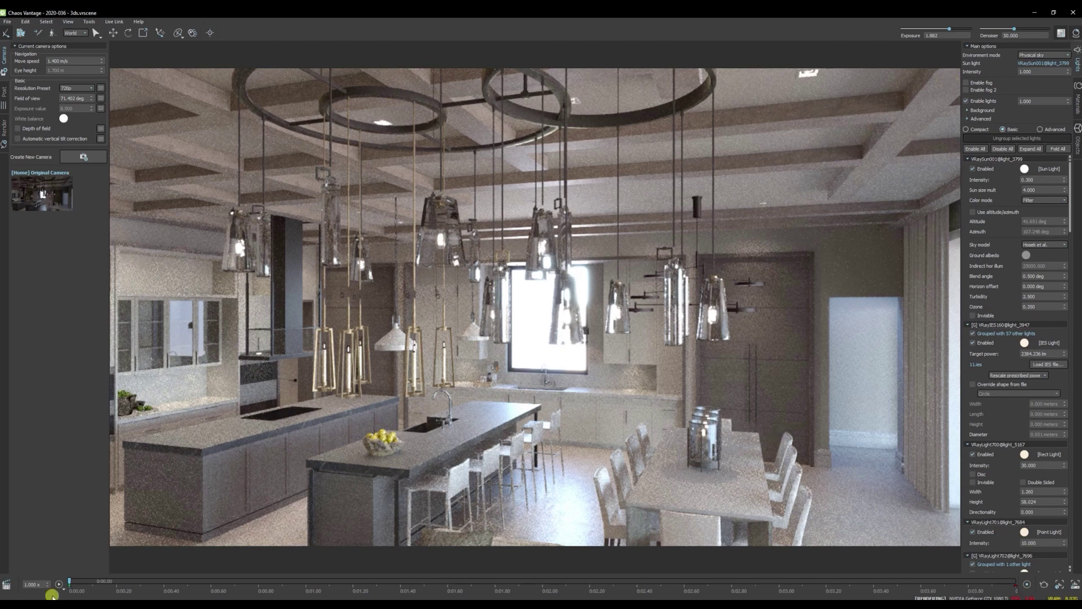
pyautogui.moveTo(70, 582); pyautogui.dragTo(531, 584)
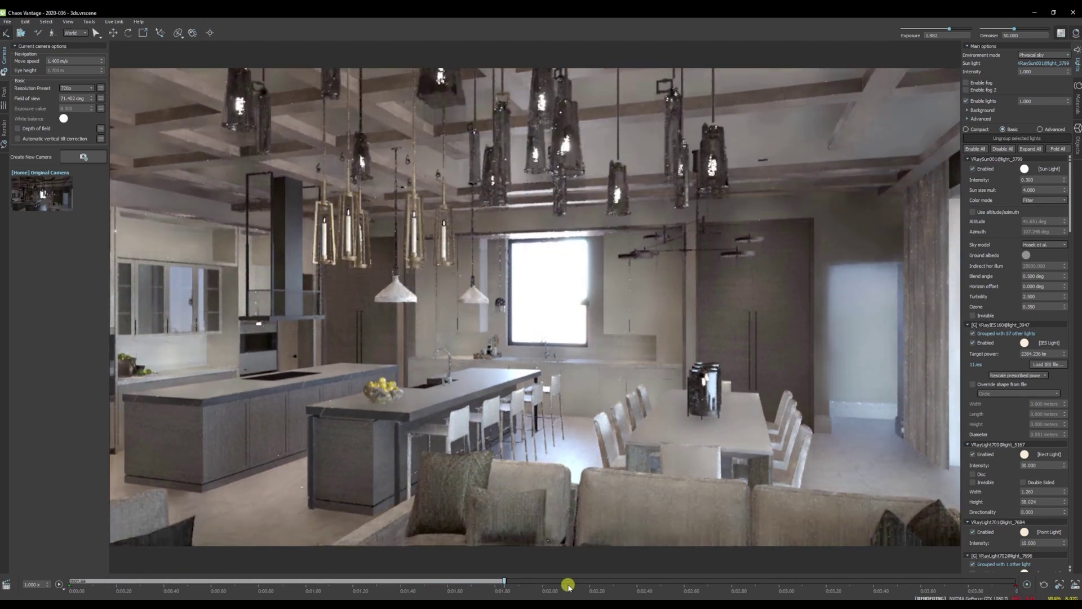
pyautogui.moveTo(567, 586); pyautogui.dragTo(814, 582)
pyautogui.click(156, 576)
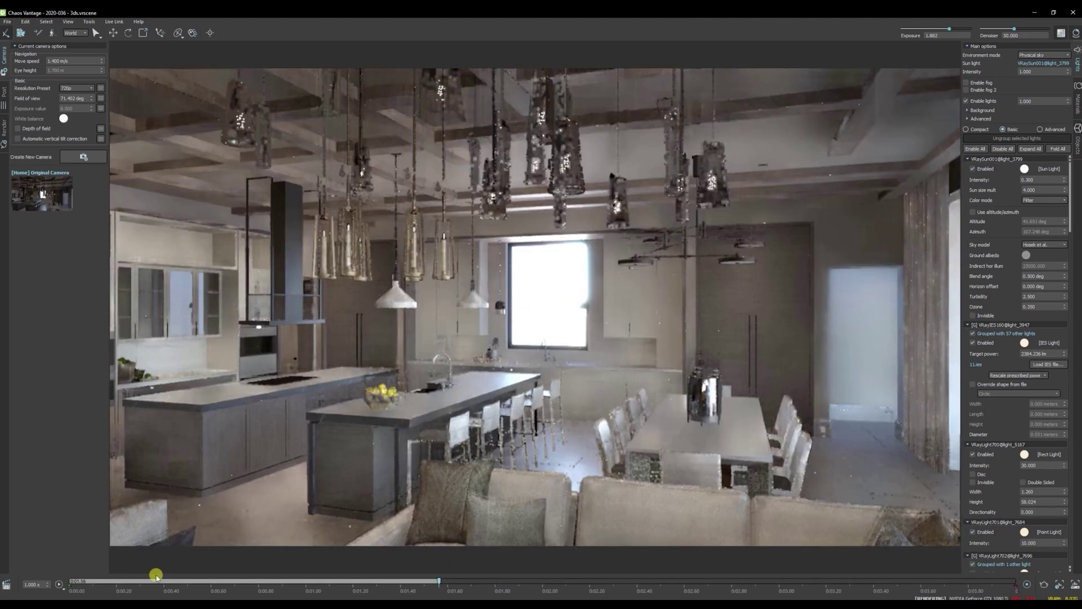
pyautogui.click(68, 583)
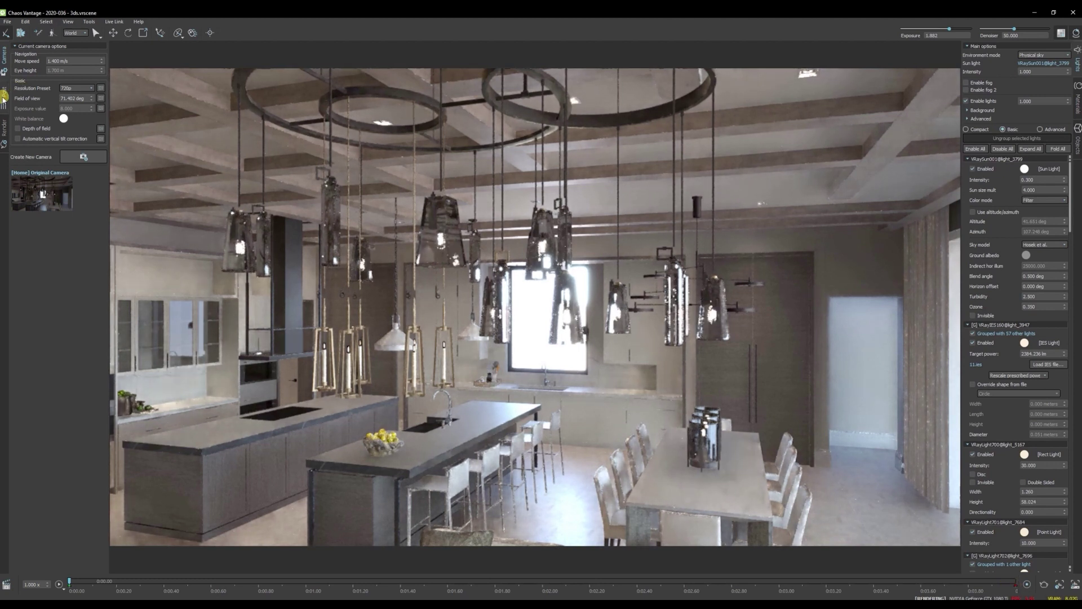
# Step: Load the 3DCollective_SoftLight_02Mild.cube LUT on the Post tab with Linear color space
pyautogui.click(5, 97)
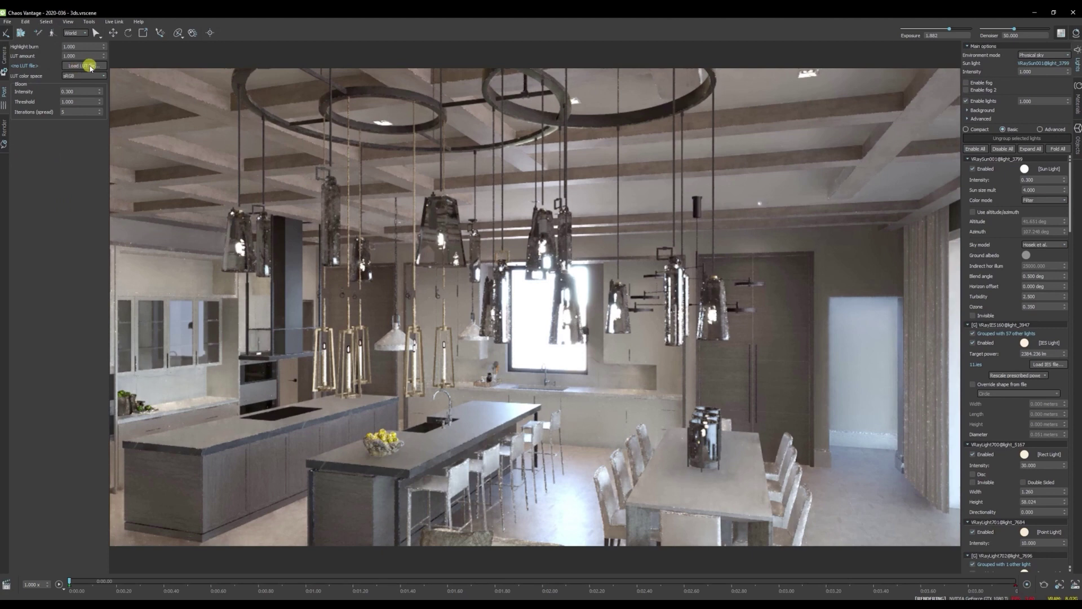
pyautogui.click(89, 66)
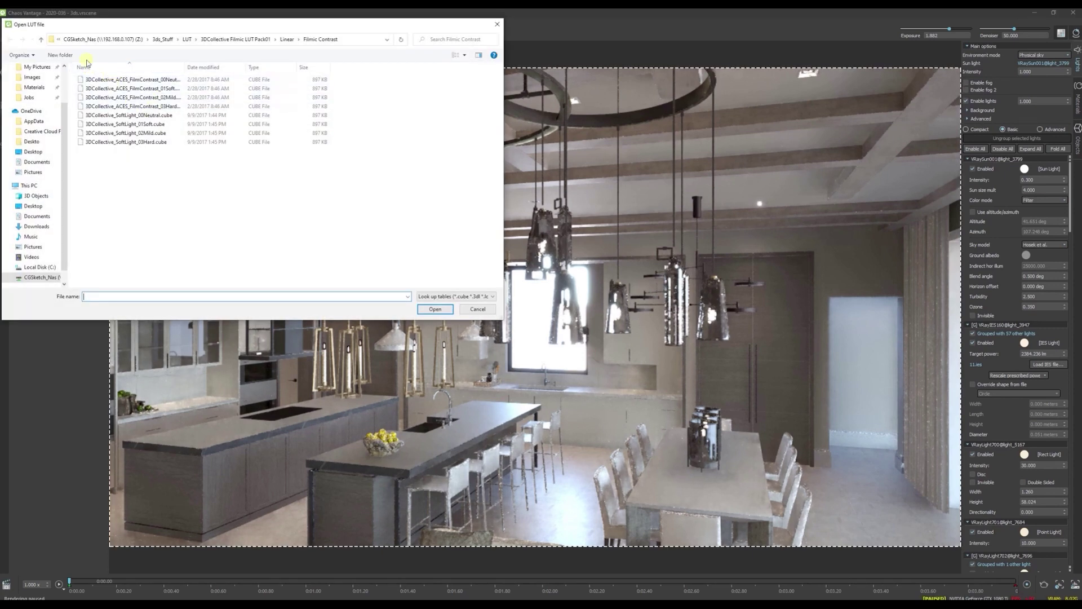
pyautogui.doubleClick(134, 134)
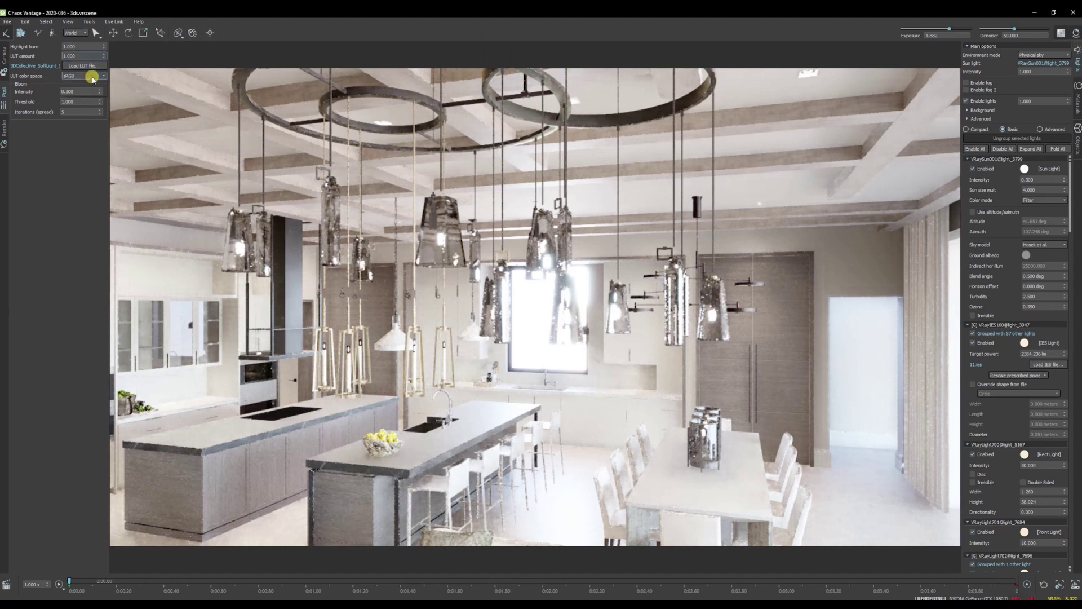
pyautogui.click(91, 77)
pyautogui.click(85, 82)
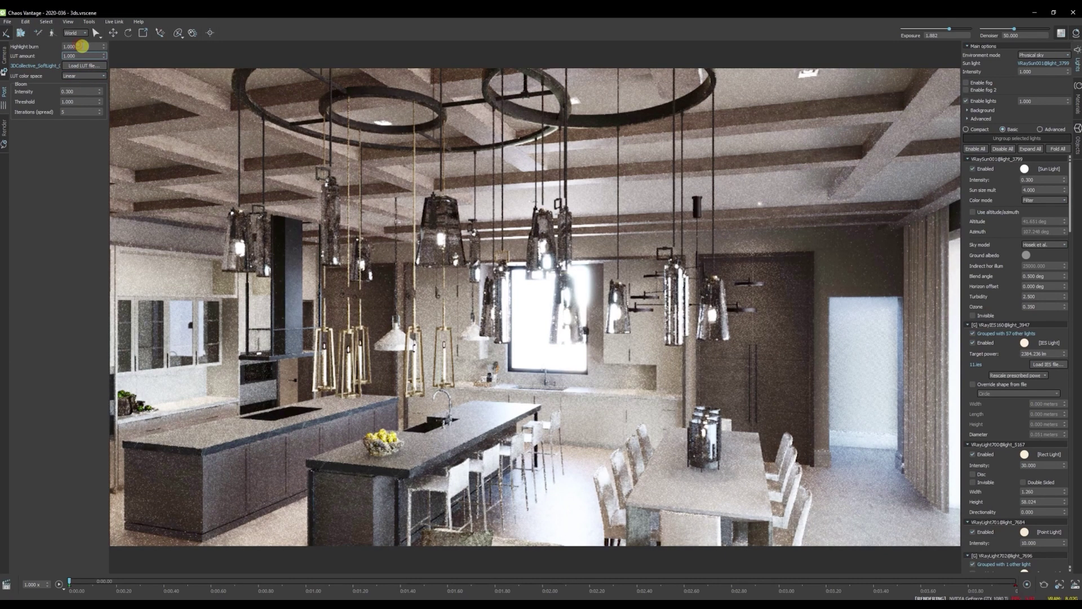
# Step: Set Highlight burn to 0.3 and LUT amount to 0.700, then preview later animation frames
pyautogui.click(85, 47)
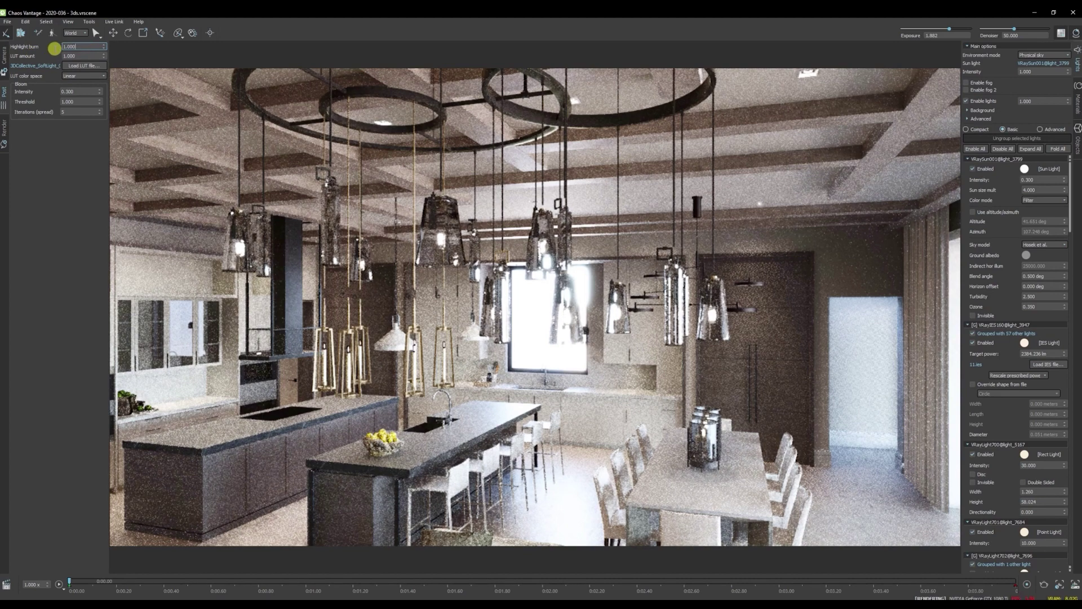
pyautogui.hotkey('ctrl', 'a')
pyautogui.write('0.3')
pyautogui.press('Return')
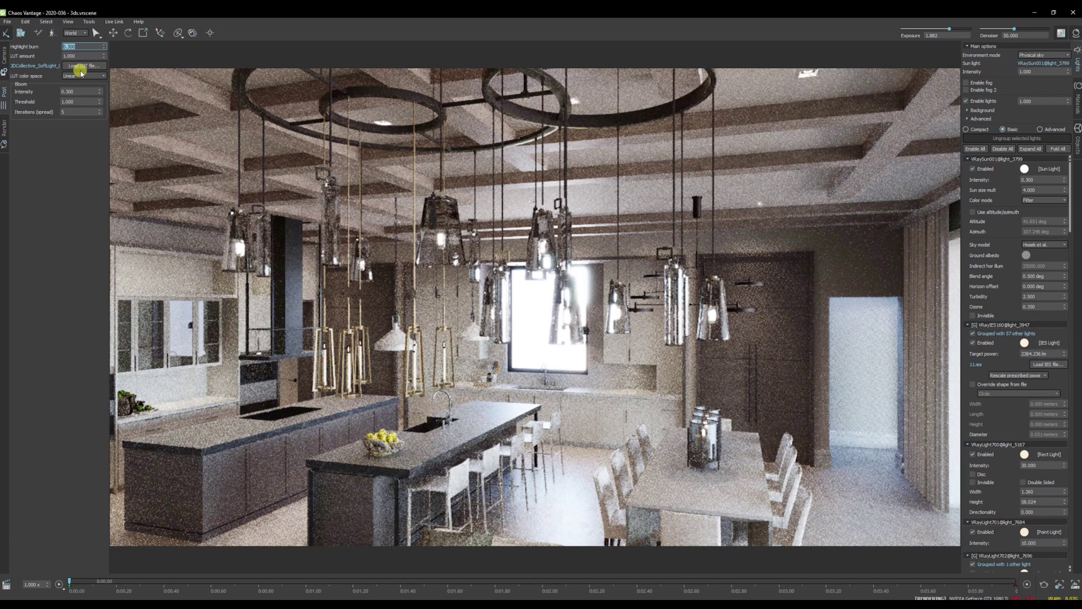
pyautogui.click(80, 56)
pyautogui.moveTo(60, 56); pyautogui.dragTo(79, 56)
pyautogui.write('0.700')
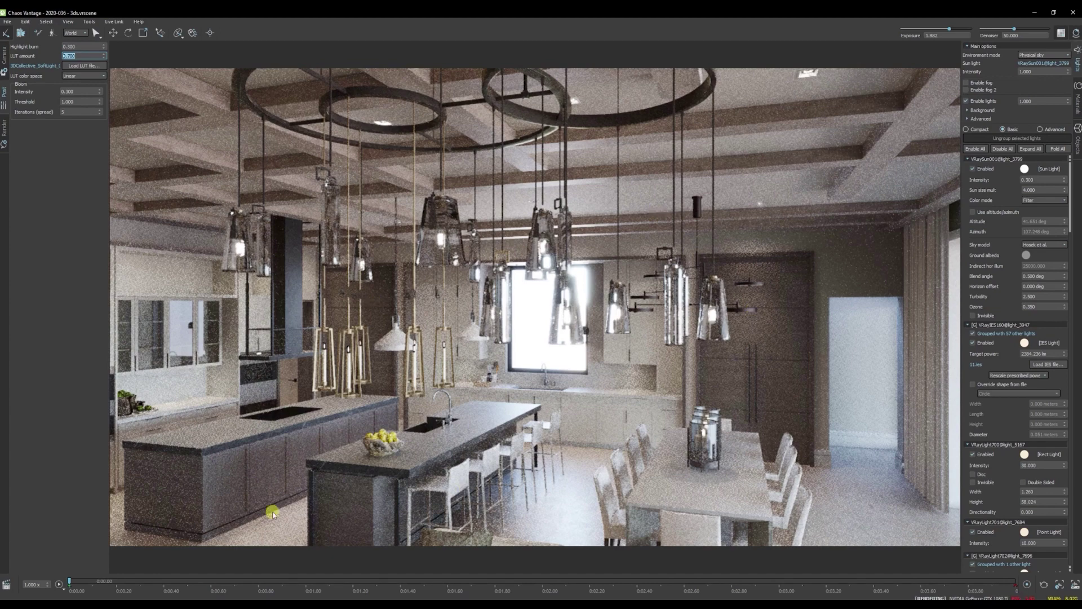
pyautogui.moveTo(83, 580); pyautogui.dragTo(54, 584)
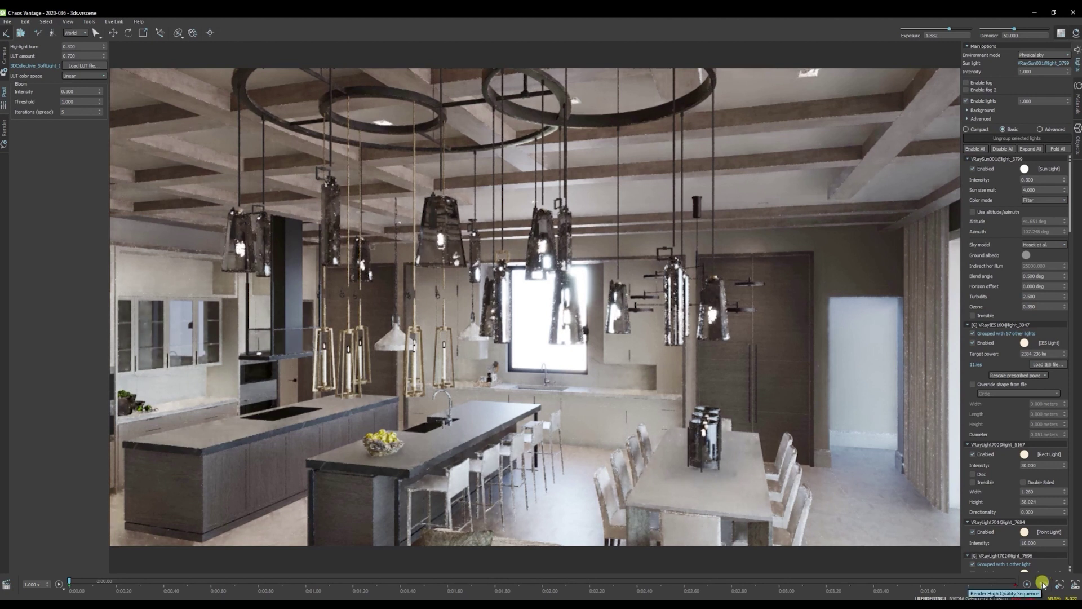
# Step: Pause live rendering and set the sequence render to 1280×720 with the denoiser kept
pyautogui.click(7, 33)
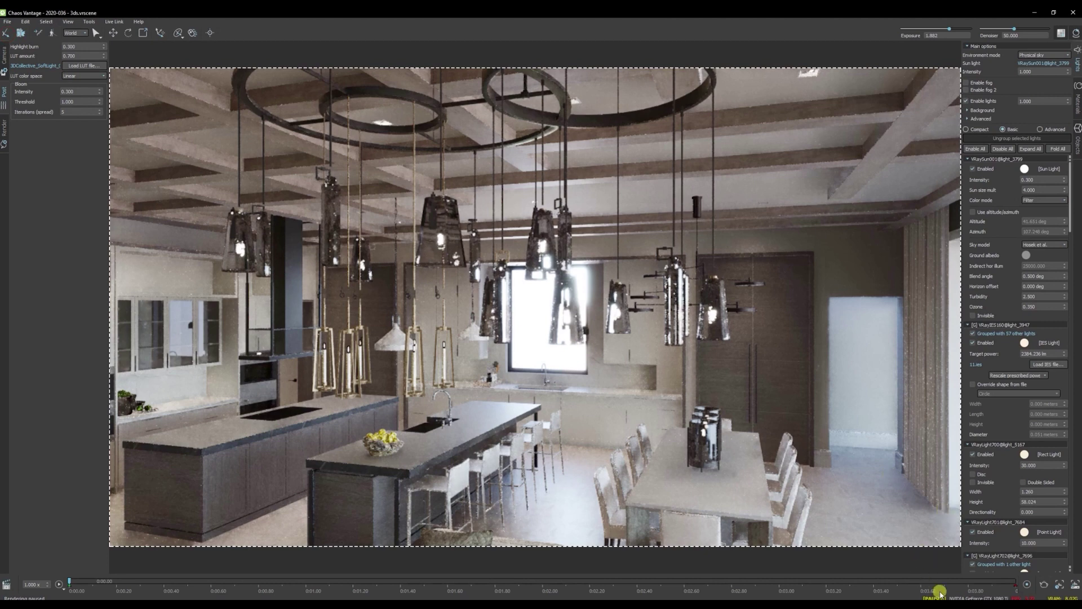
pyautogui.click(1042, 588)
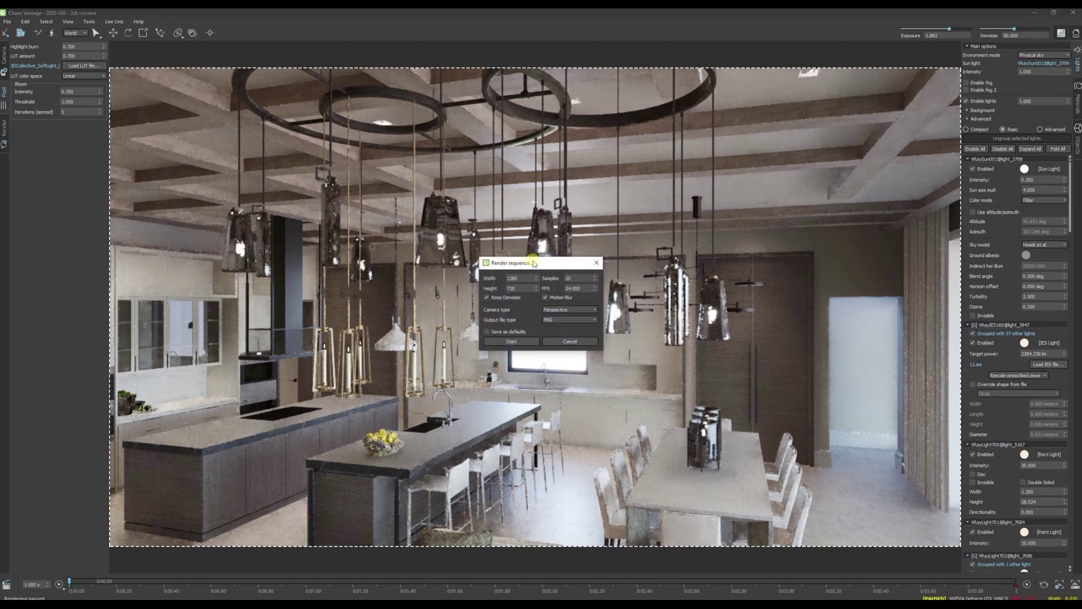
pyautogui.doubleClick(515, 278)
pyautogui.doubleClick(523, 288)
pyautogui.doubleClick(532, 280)
pyautogui.click(487, 298)
# Step: Set the sequence samples to 20 and the frame rate to 24 FPS
pyautogui.doubleClick(580, 277)
pyautogui.doubleClick(572, 278)
pyautogui.write('100')
pyautogui.doubleClick(573, 288)
pyautogui.write('2000')
pyautogui.press('Tab')
pyautogui.write('100')
pyautogui.doubleClick(574, 279)
pyautogui.write('200')
pyautogui.moveTo(576, 277); pyautogui.dragTo(566, 285)
pyautogui.click(574, 278)
pyautogui.click(589, 286)
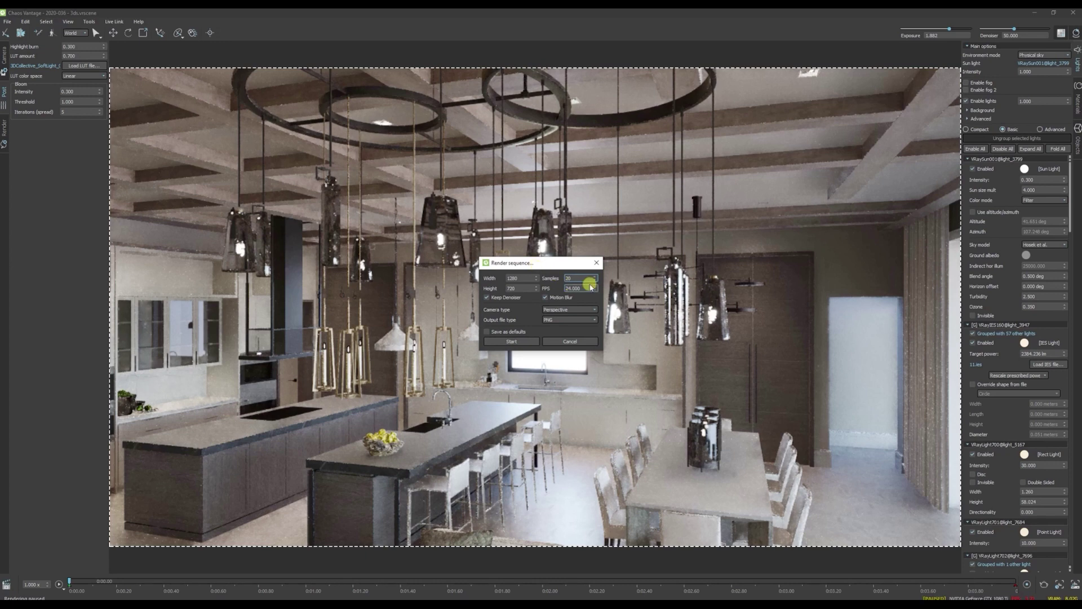
# Step: Start rendering, saving the PNG sequence as 'Tutorial' in the Tutorial Scene folder
pyautogui.click(508, 341)
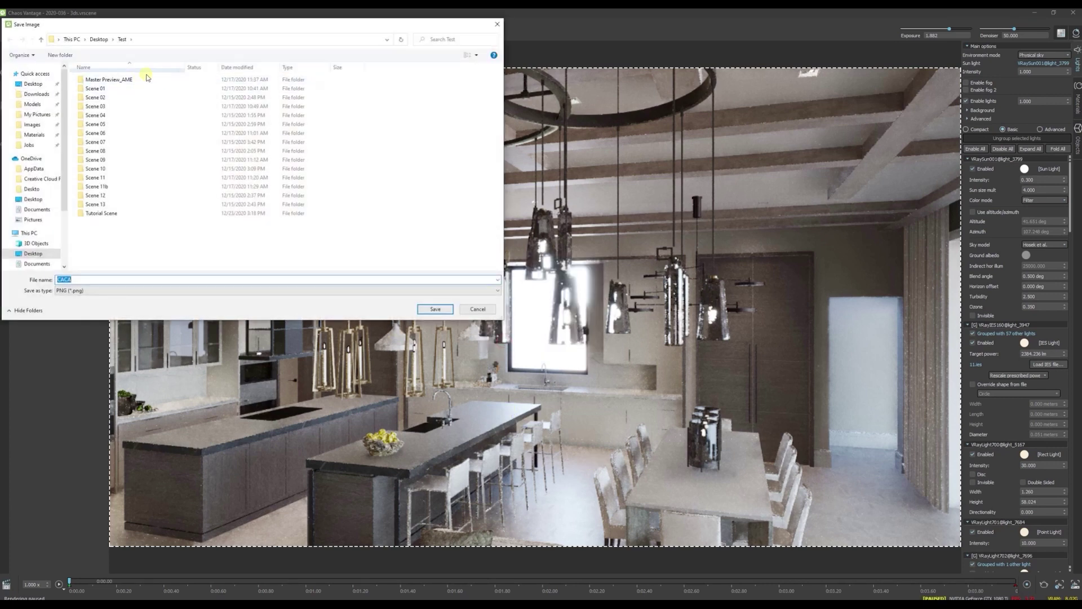
pyautogui.moveTo(158, 23); pyautogui.dragTo(383, 126)
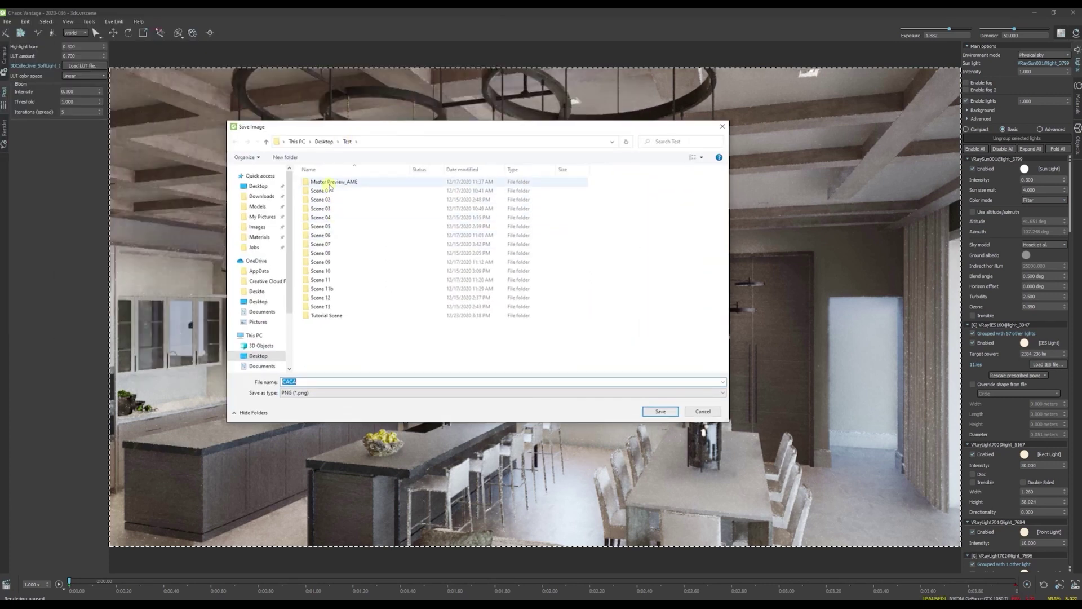
pyautogui.doubleClick(327, 316)
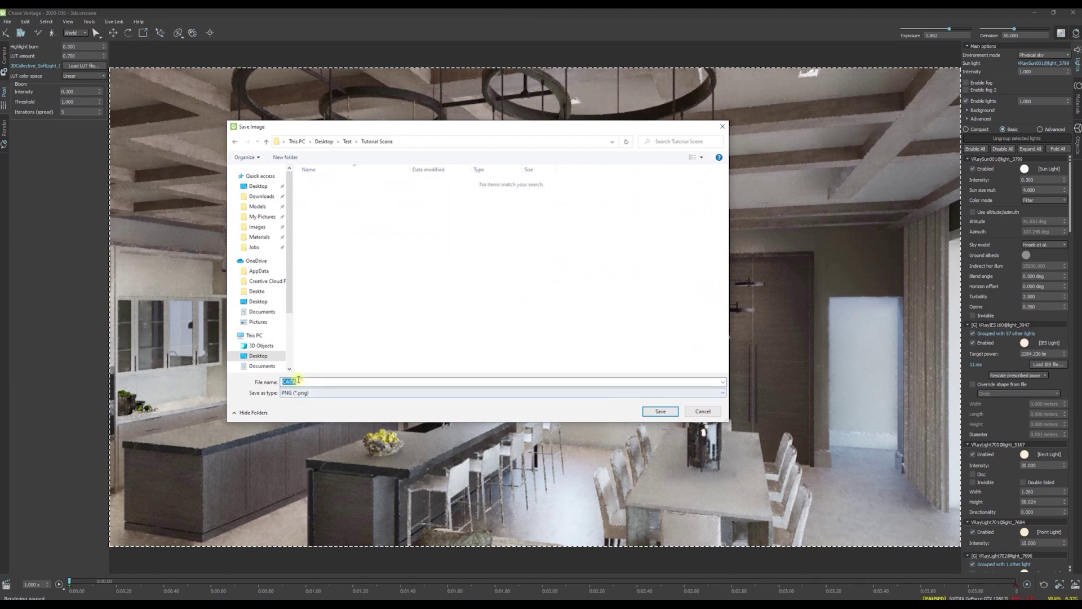
pyautogui.write('Tutorial')
pyautogui.press('Return')
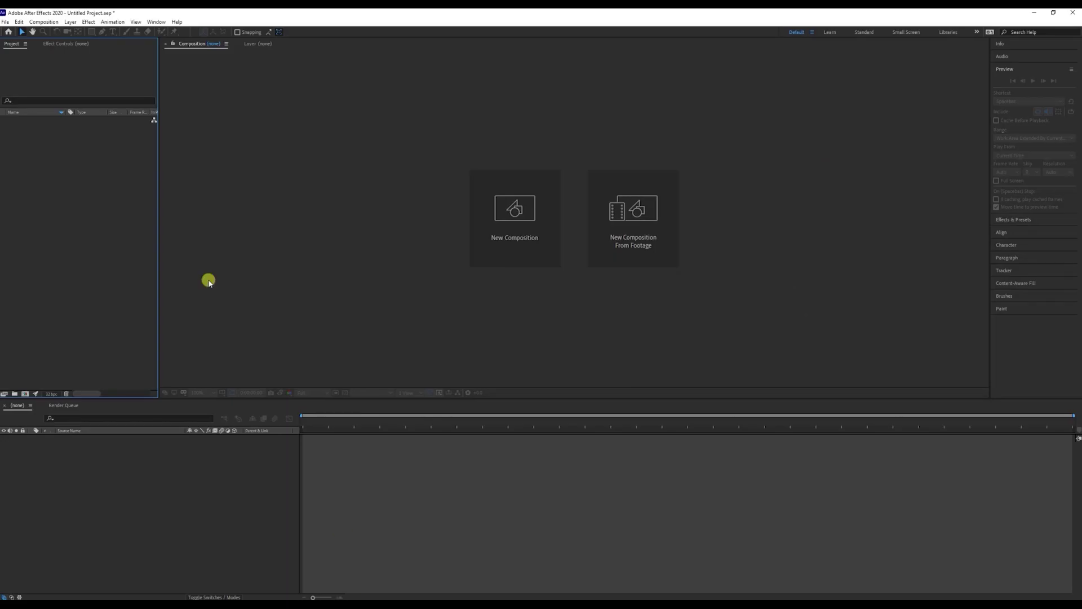
# Step: Create a new 1280×720 composition named Comp 1
pyautogui.rightClick(80, 131)
pyautogui.click(92, 138)
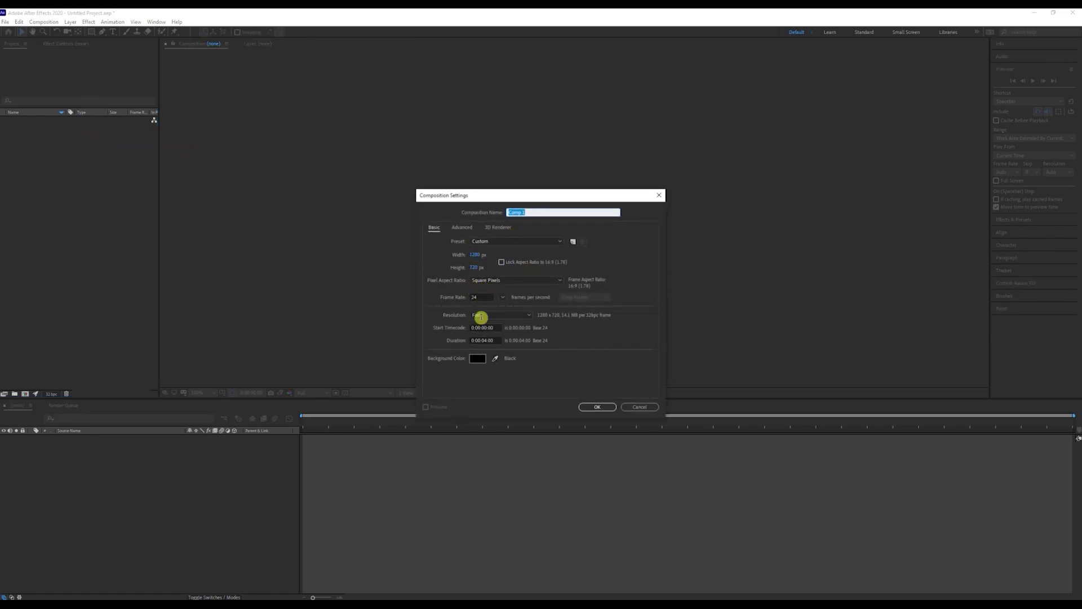
pyautogui.click(589, 405)
pyautogui.rightClick(72, 173)
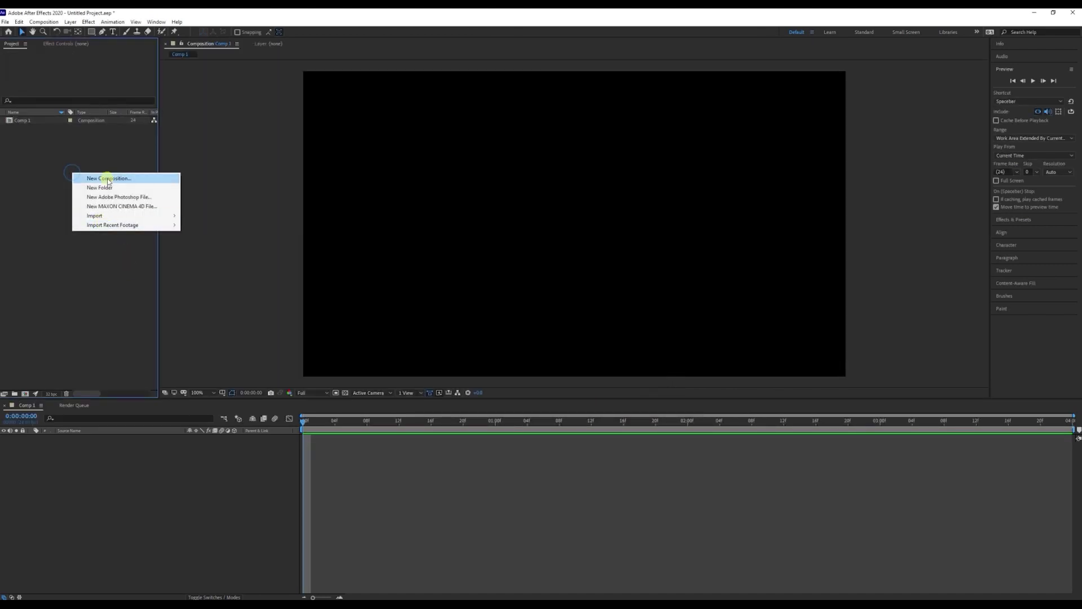
pyautogui.click(104, 216)
pyautogui.click(194, 215)
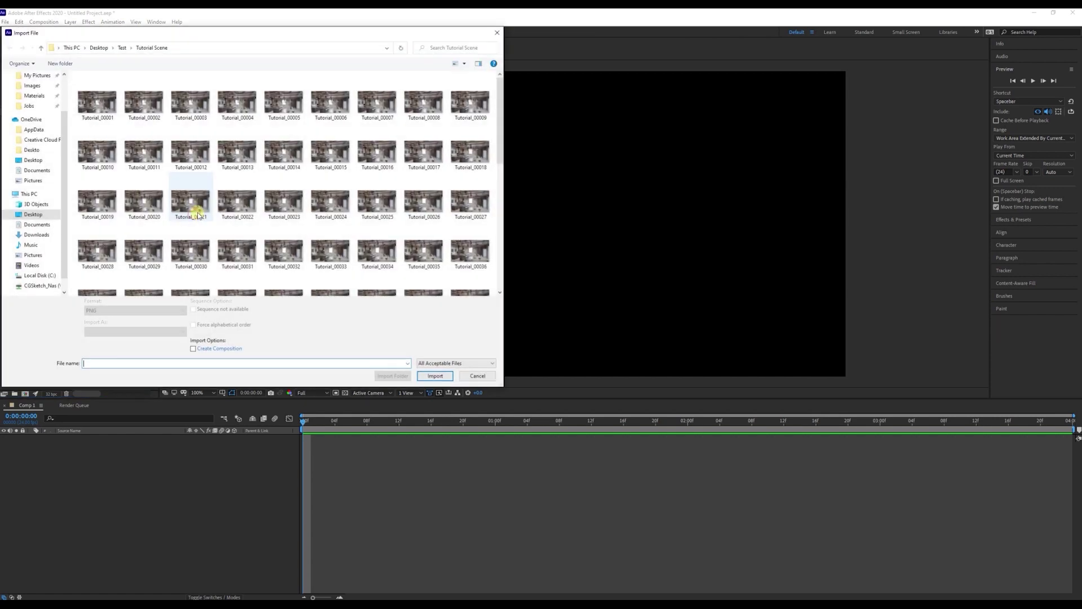
pyautogui.click(95, 104)
pyautogui.doubleClick(93, 113)
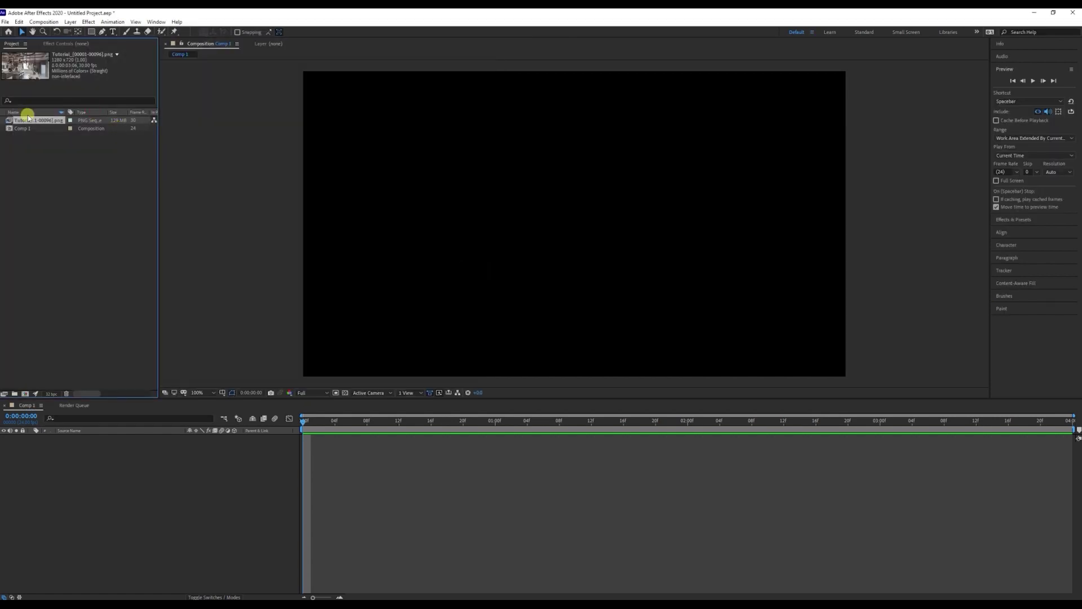
# Step: Interpret the Tutorial footage at 24 fps, add it to Comp 1, and start the preview
pyautogui.rightClick(55, 122)
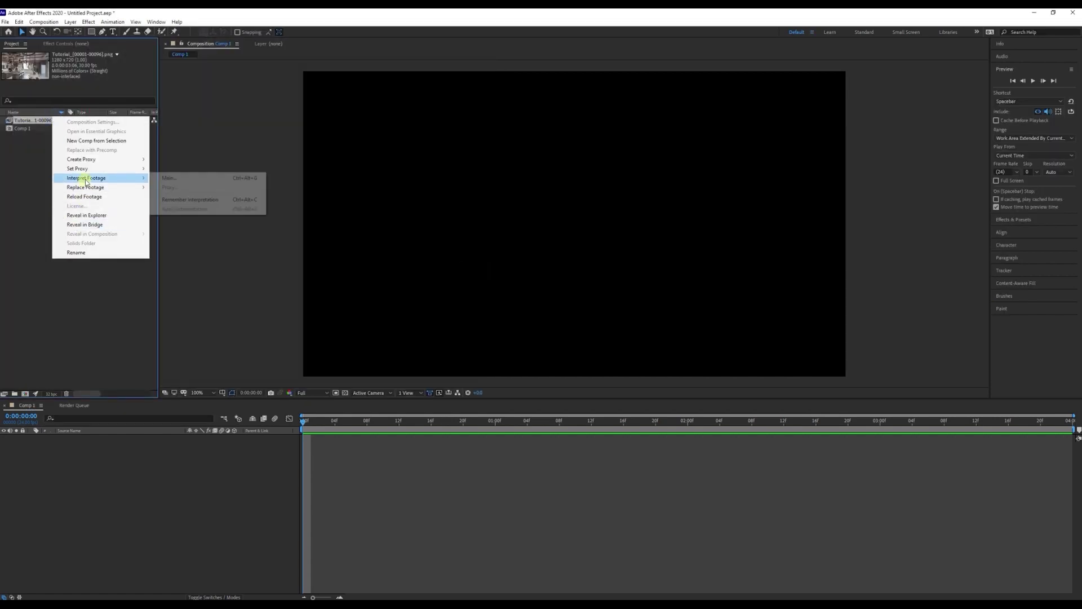
pyautogui.click(160, 178)
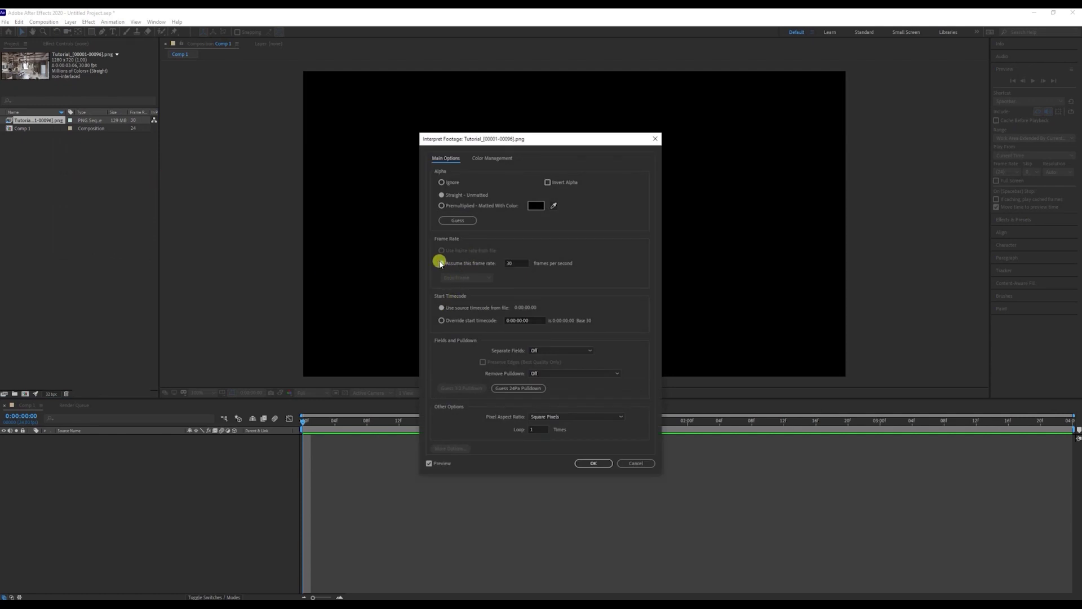
pyautogui.click(519, 263)
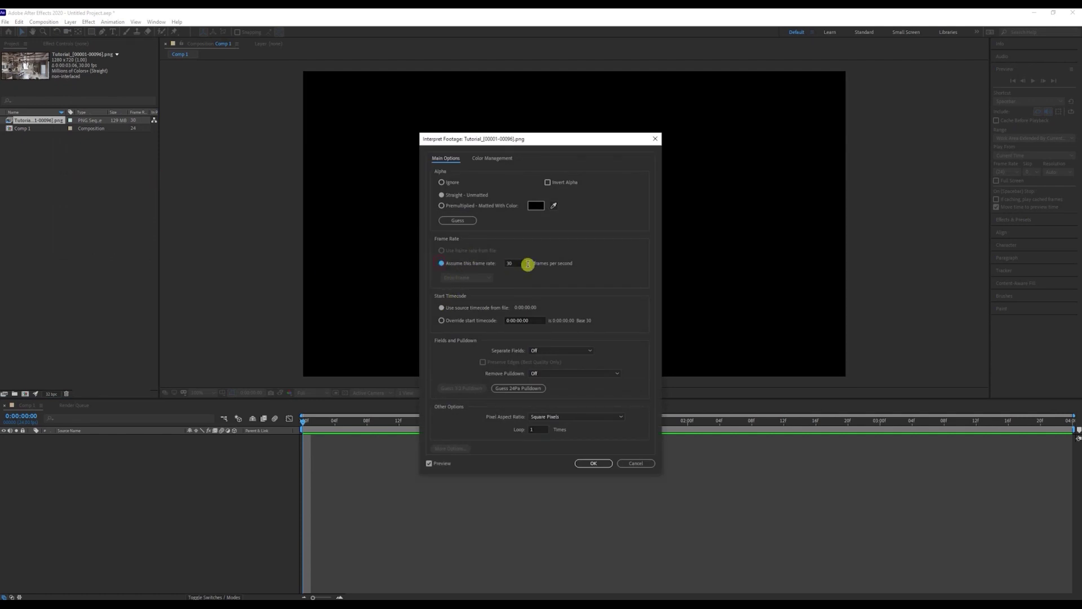
pyautogui.write('24')
pyautogui.click(594, 462)
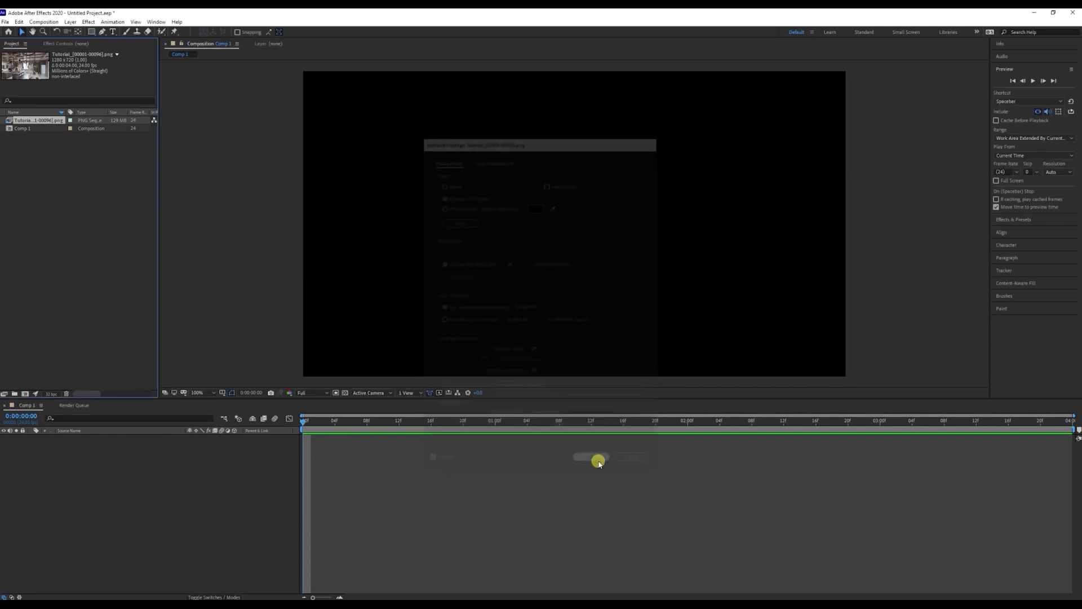
pyautogui.moveTo(37, 121); pyautogui.dragTo(71, 494)
pyautogui.click(1031, 83)
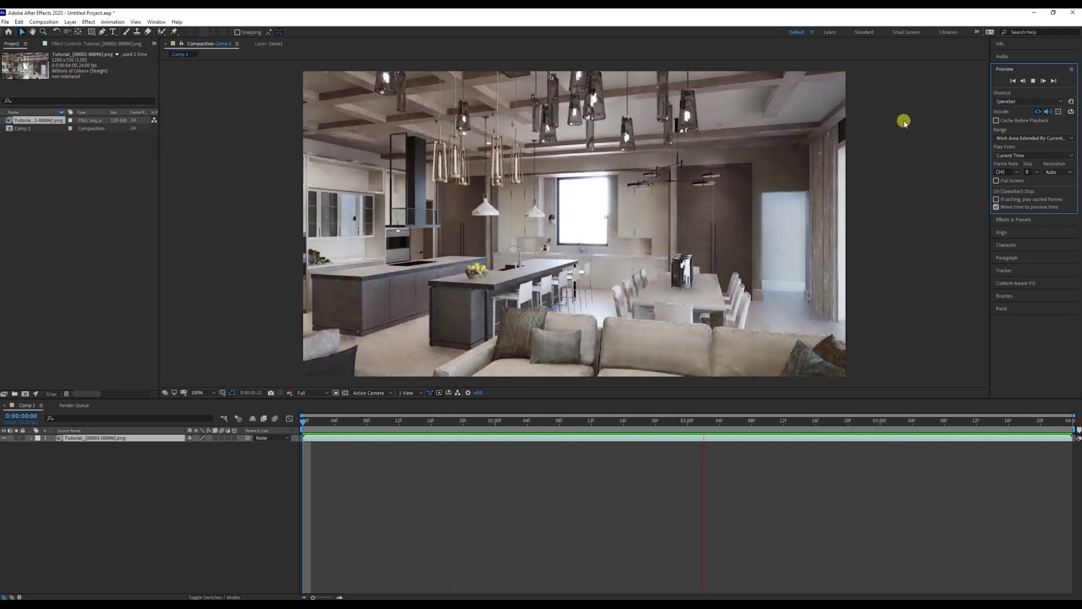
# Step: Stop the kitchen preview and bring the Greenberg YouTube video in Firefox forward
pyautogui.click(1031, 80)
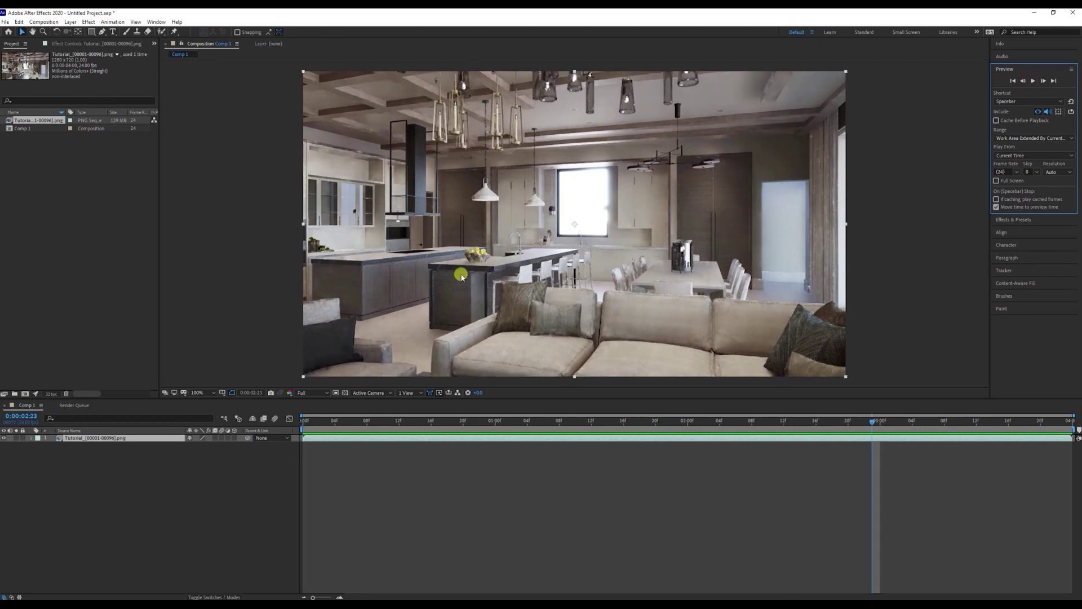
pyautogui.click(205, 597)
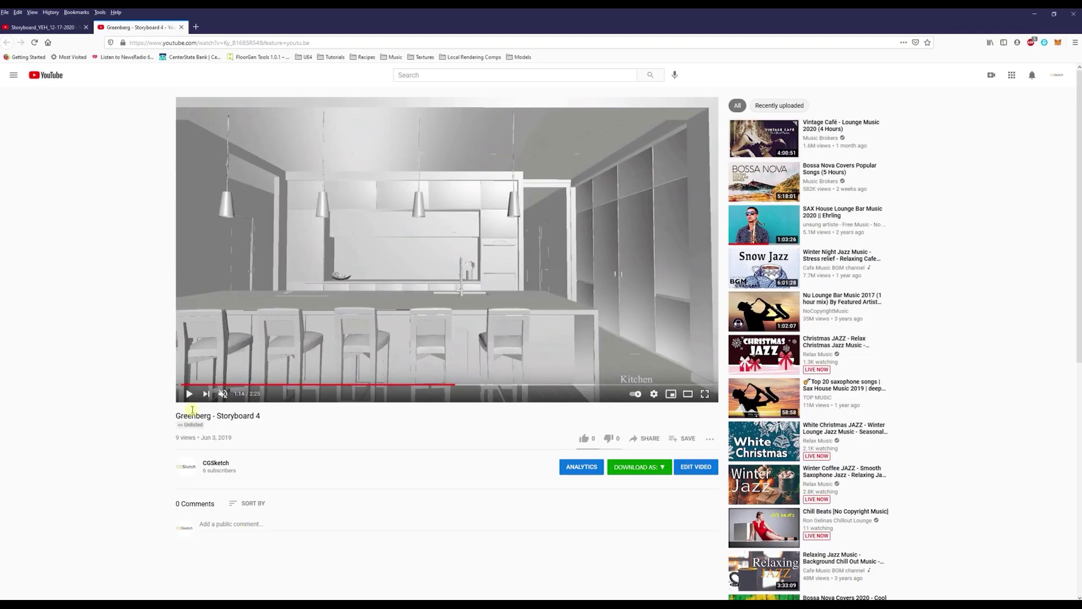
# Step: Play the Greenberg storyboard video, then play the Storyboard_YEH_12-17-2020 video in the other tab
pyautogui.click(189, 394)
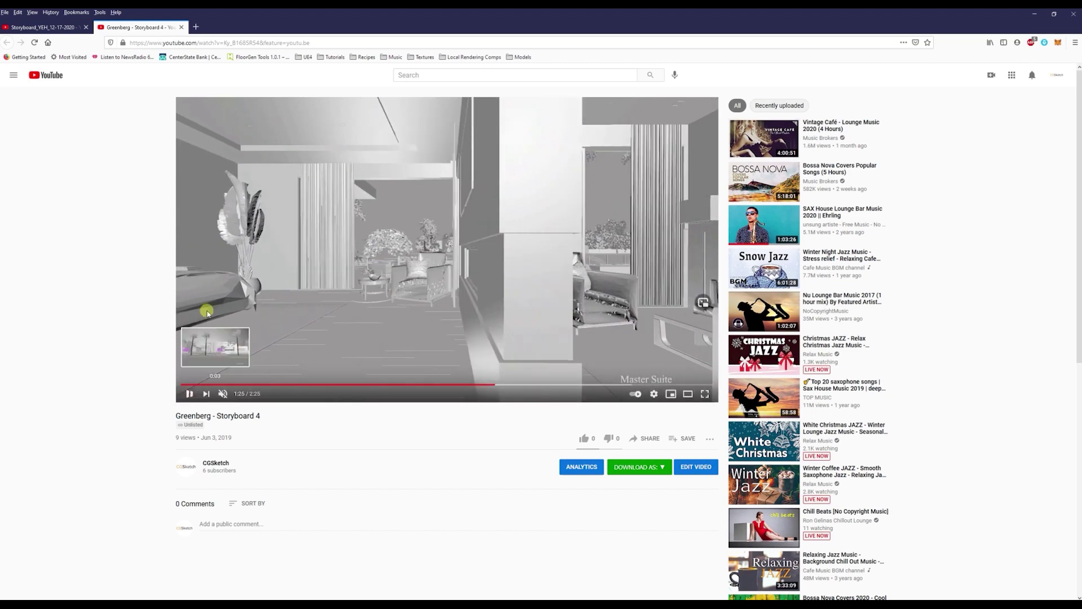
pyautogui.click(40, 27)
pyautogui.click(200, 391)
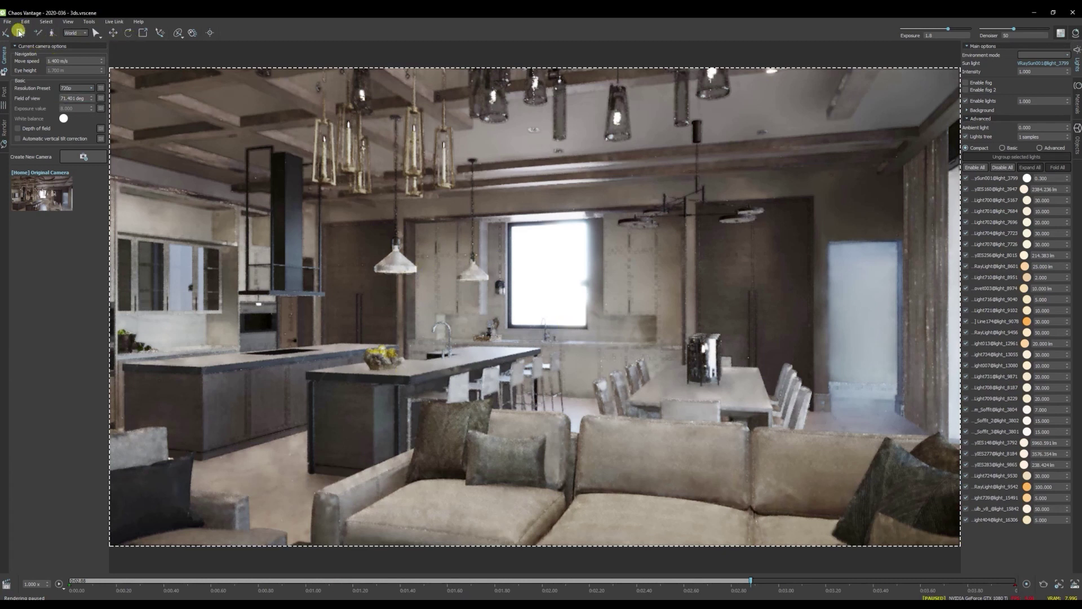
# Step: Resume rendering and walk the camera past the island, through the doorway, into the dining room
pyautogui.click(5, 32)
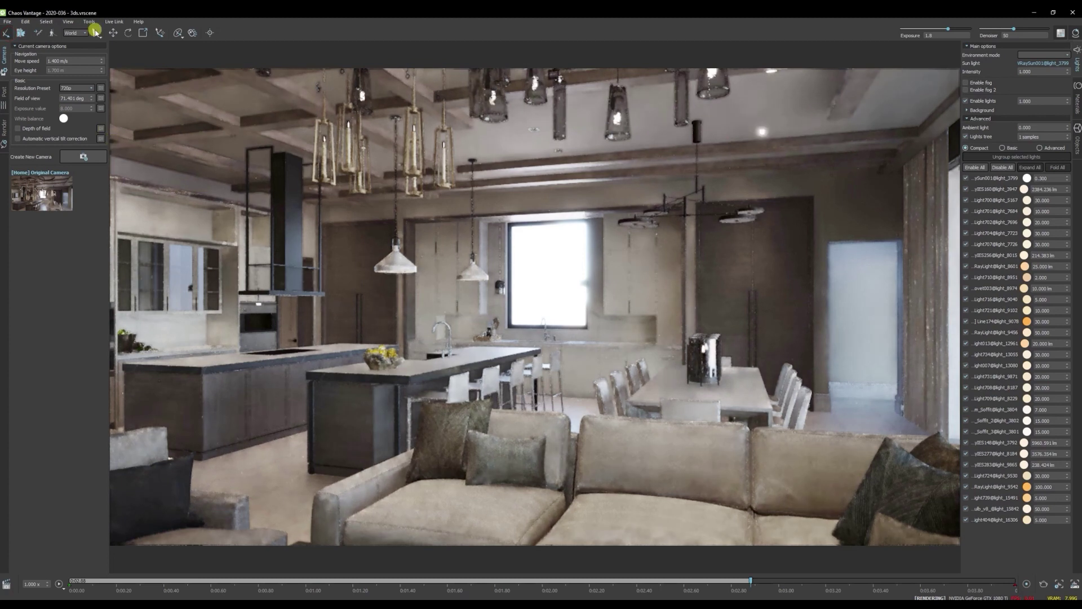
pyautogui.click(51, 32)
pyautogui.press('w')
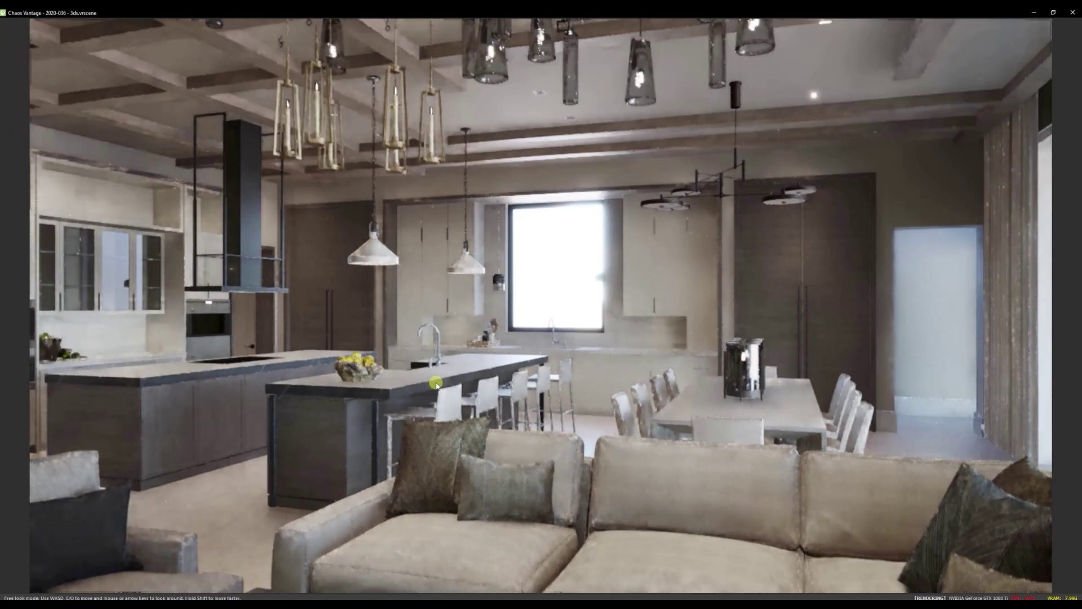
pyautogui.press('w')
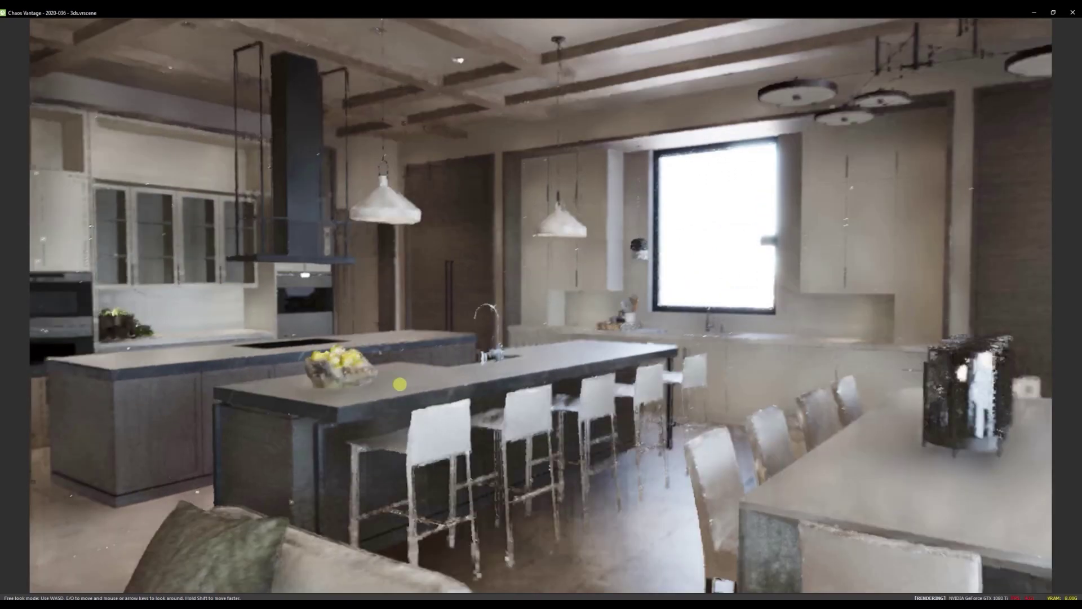
pyautogui.press('Left')
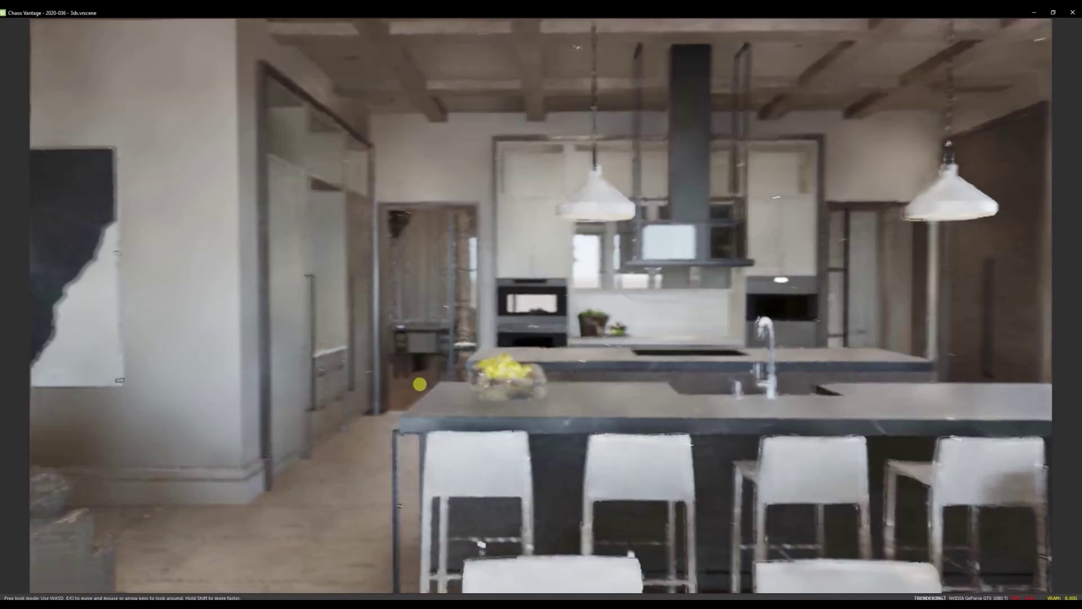
pyautogui.press('w')
pyautogui.press('Left')
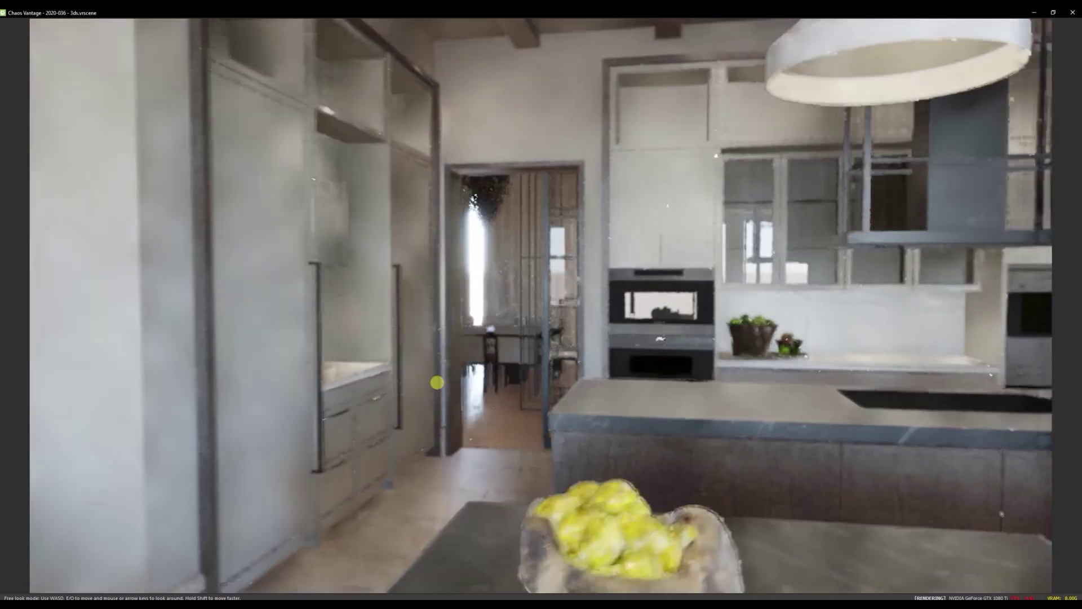
pyautogui.press('w')
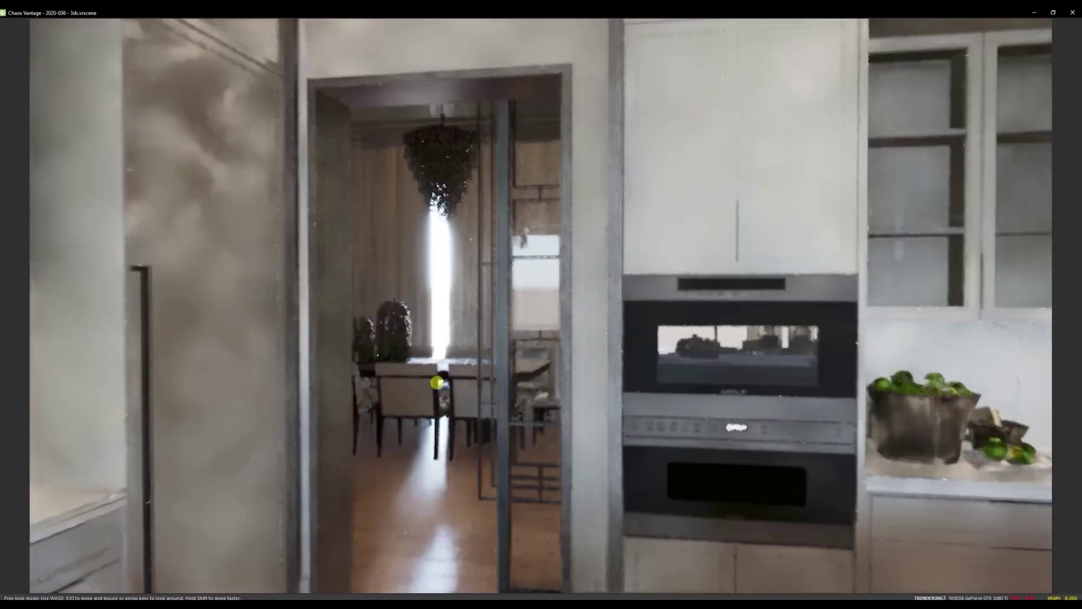
pyautogui.press('w')
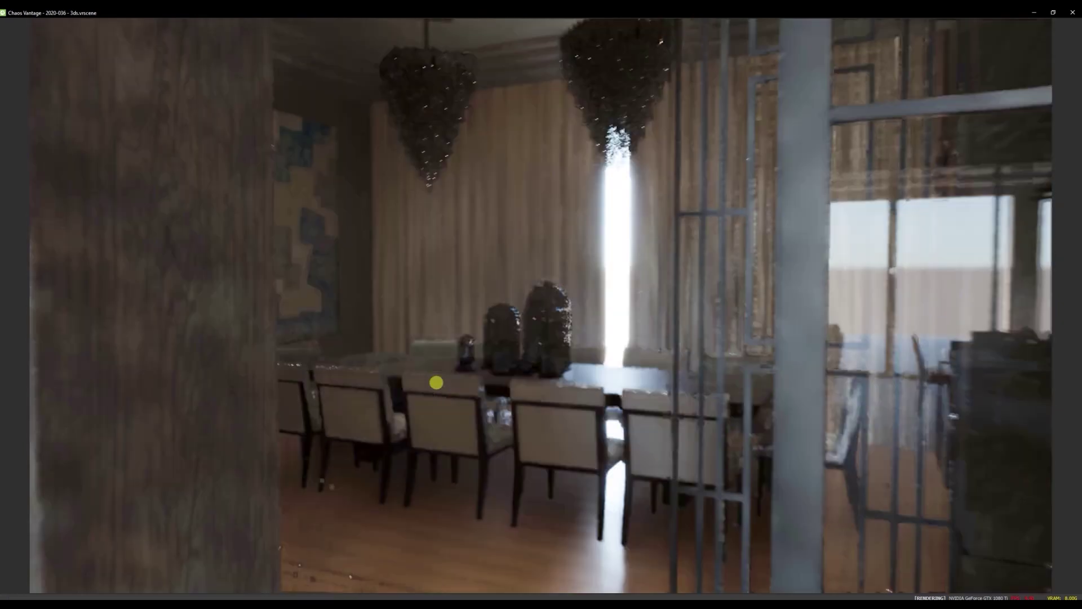
pyautogui.press('w')
pyautogui.press('Left')
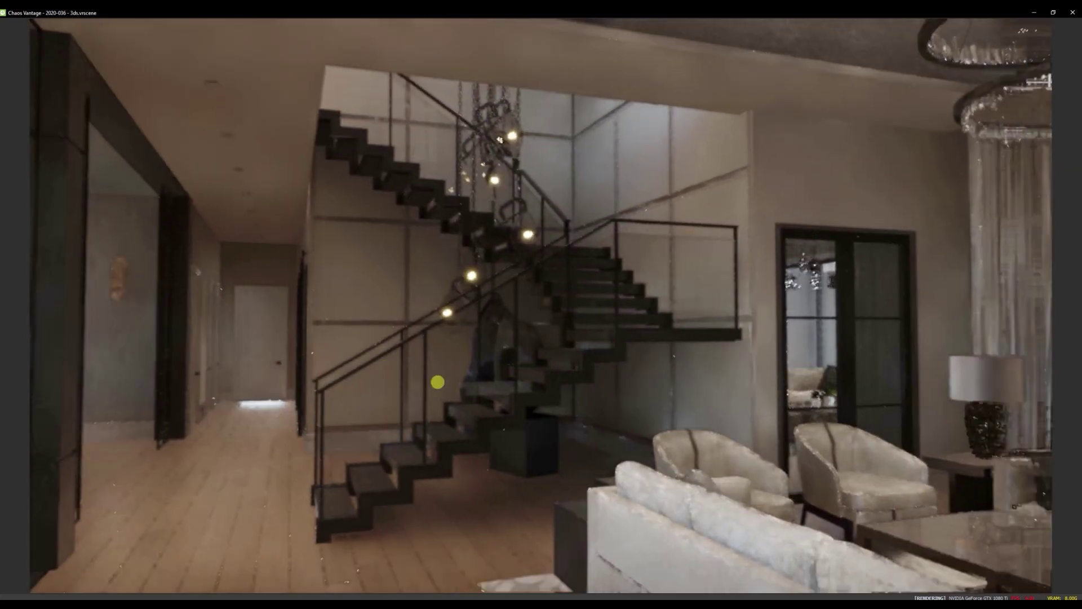
# Step: Exit full-window free look with F11, restoring the side panels around the staircase view
pyautogui.press('F11')
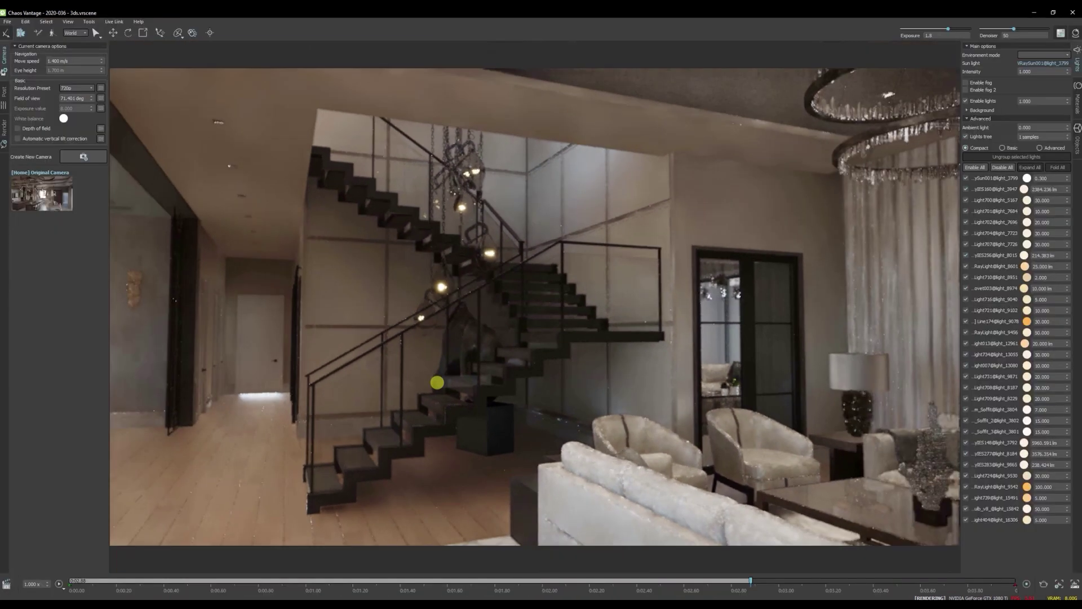